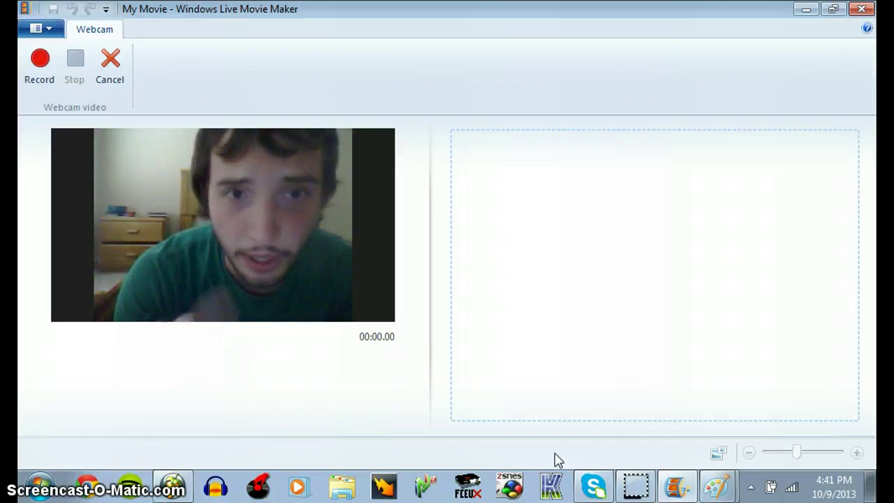
Step: Switch to Paint and examine the labelled staff drawing alongside the rhythm drawing of quarter, half, full and eighth notes
click(620, 458)
mouse_move(715, 483)
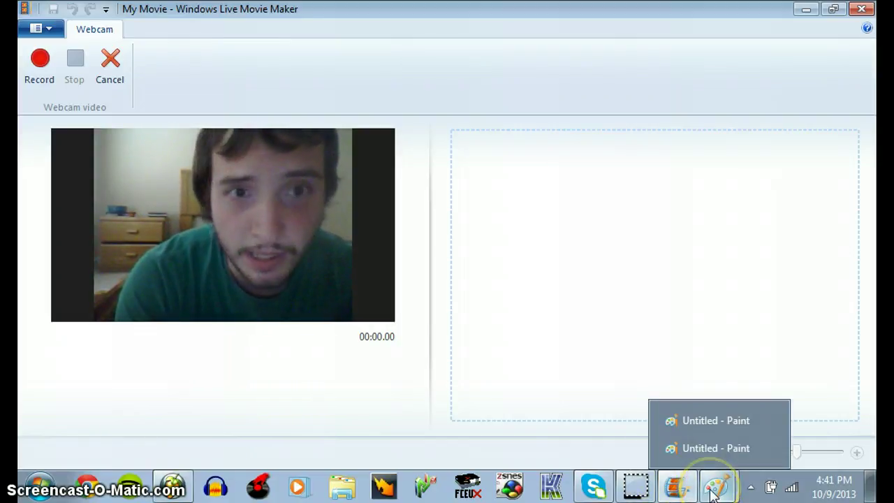
click(702, 419)
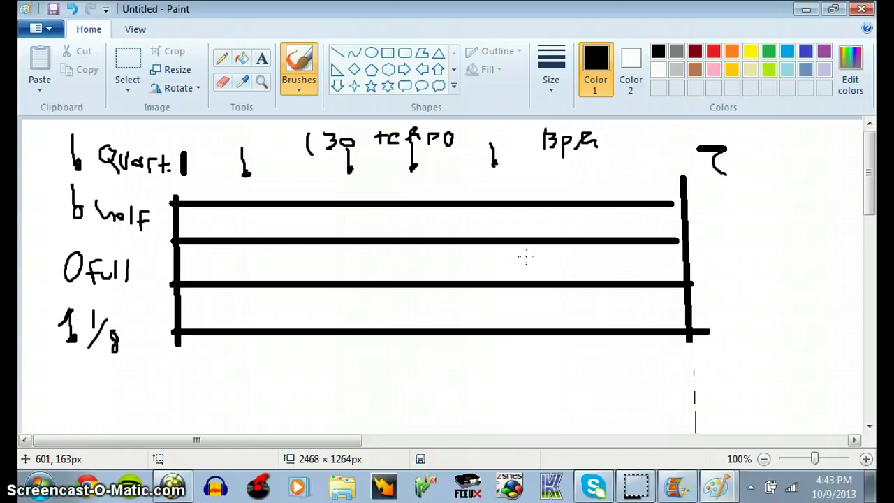
click(714, 489)
click(692, 442)
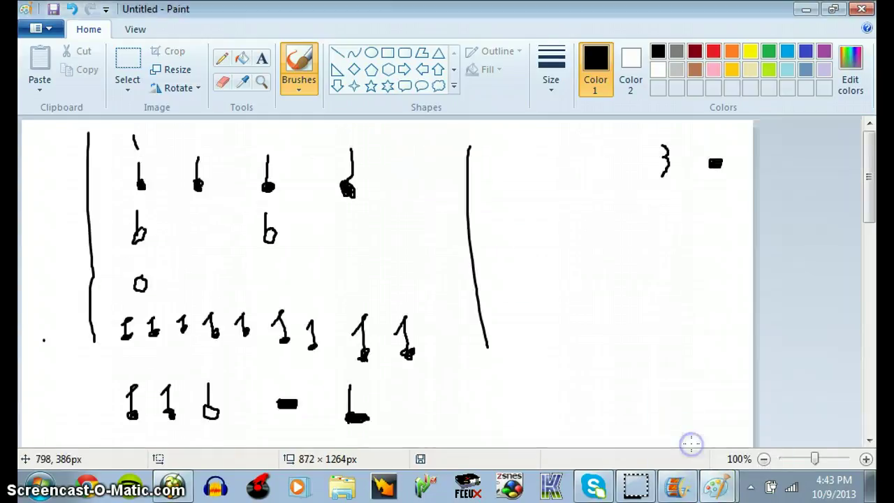
click(170, 146)
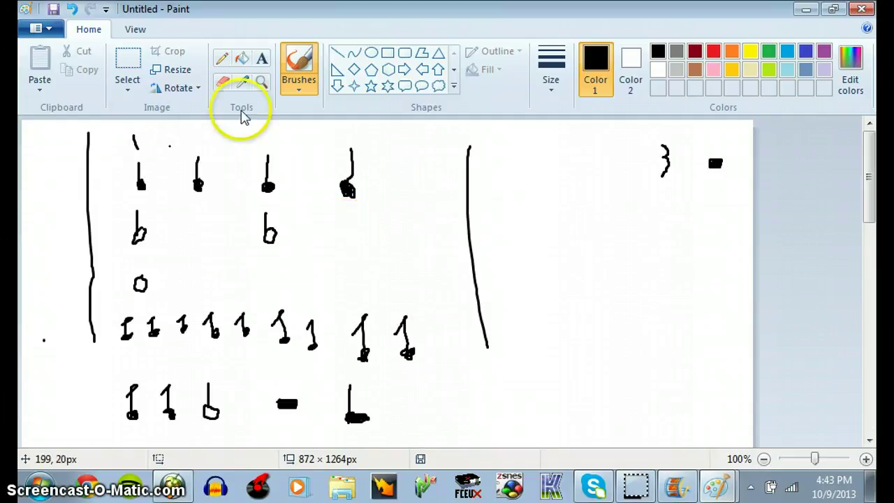
click(498, 149)
click(726, 488)
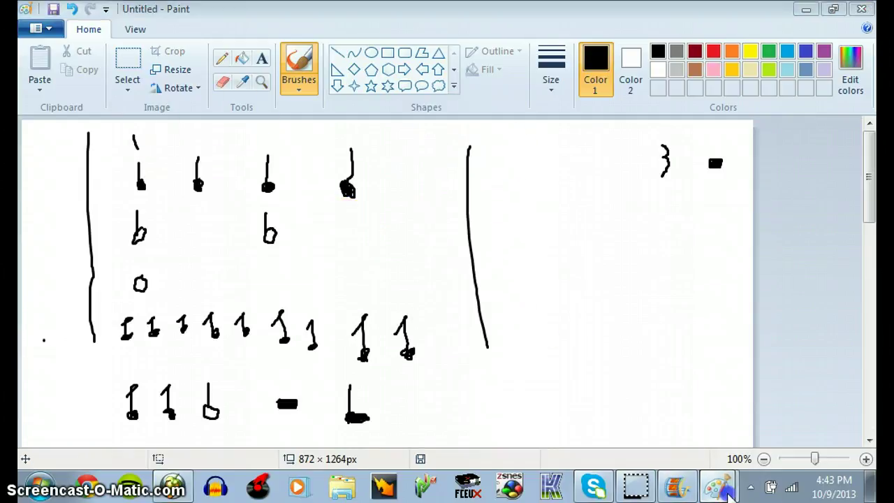
click(688, 417)
click(300, 201)
click(443, 201)
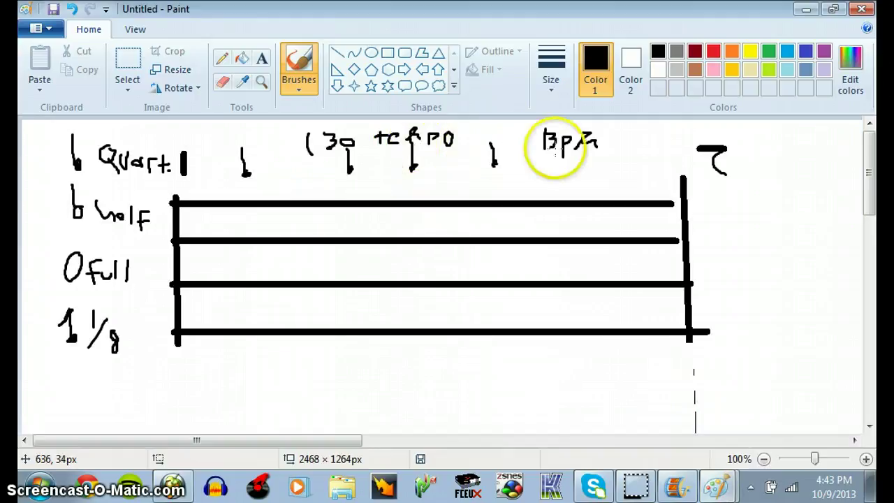
click(285, 145)
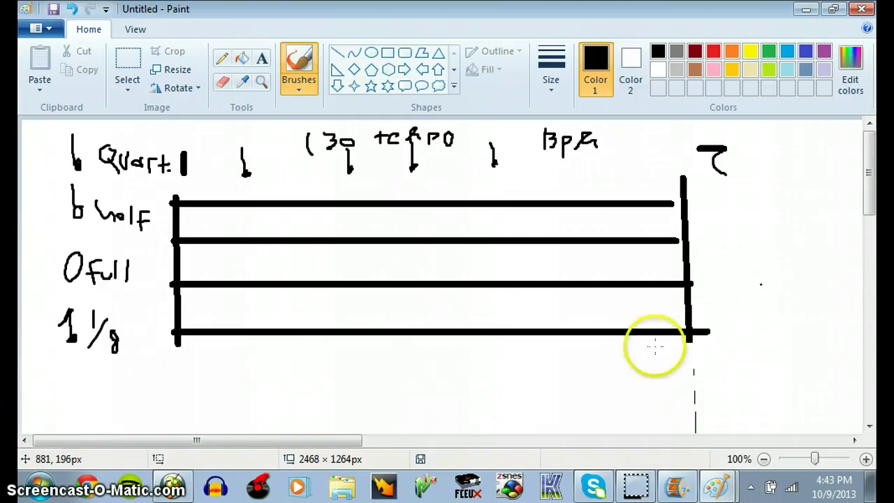
click(717, 486)
click(713, 448)
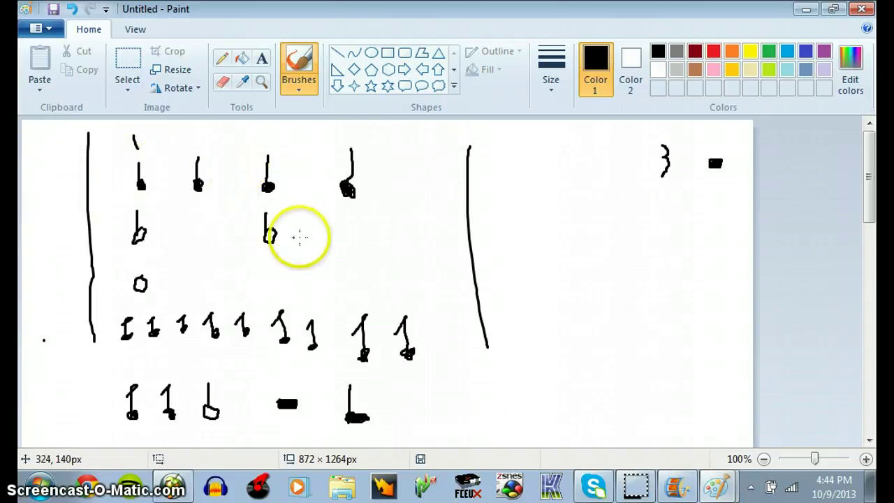
Step: Show the webcam preview in Windows Live Movie Maker and return to the labelled staff drawing in Paint
click(678, 482)
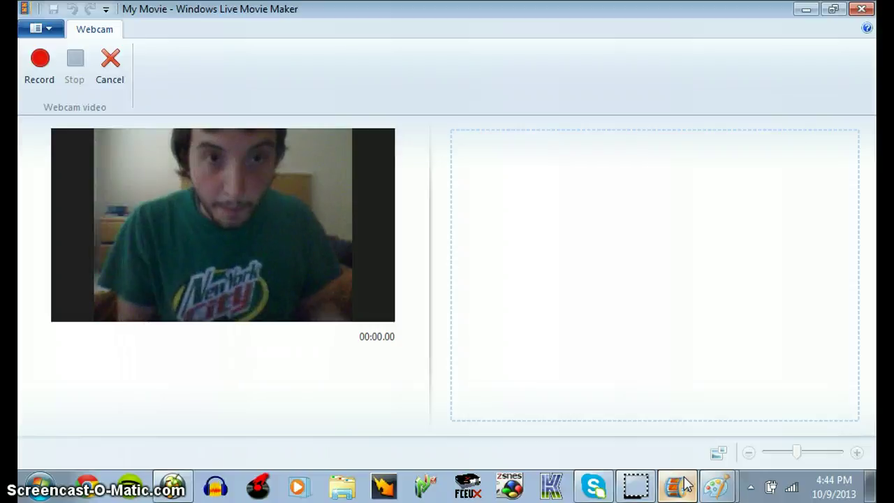
mouse_move(713, 495)
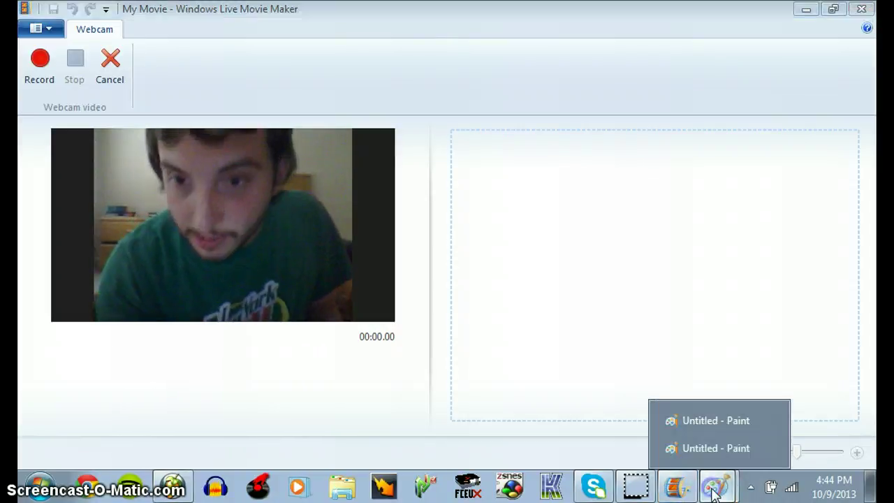
click(678, 421)
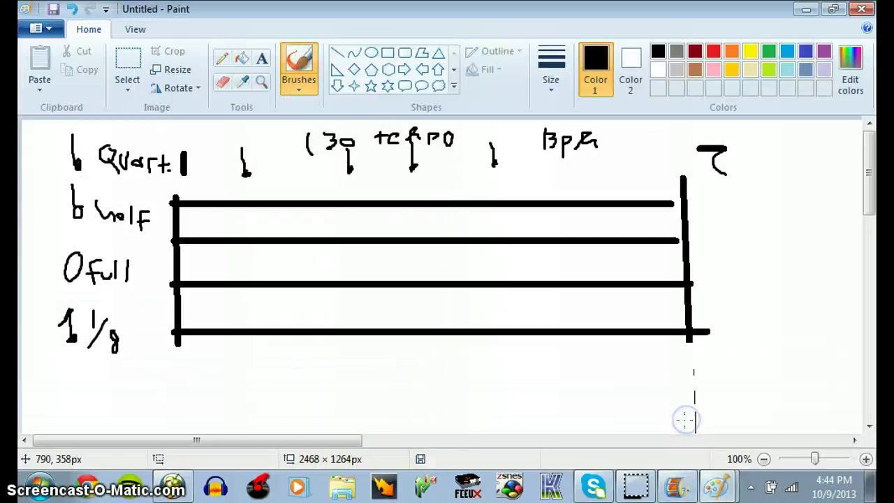
click(160, 227)
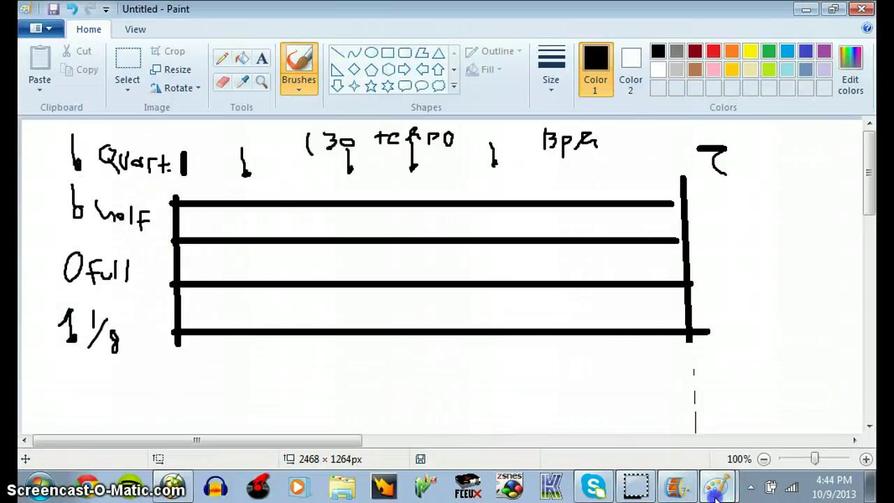
Step: In the Paint rhythm drawing, brush short dashes after each of the two half notes, under the second and fourth quarter notes
mouse_move(715, 496)
click(689, 451)
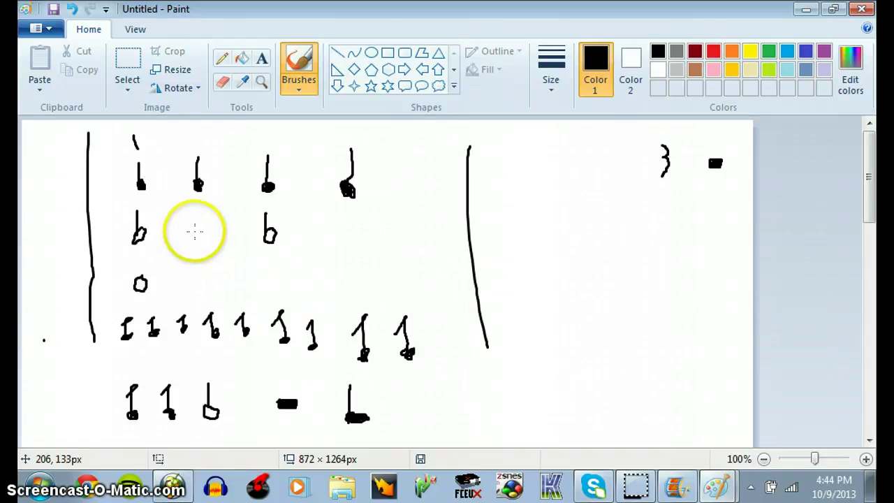
drag(194, 232, 201, 232)
click(346, 230)
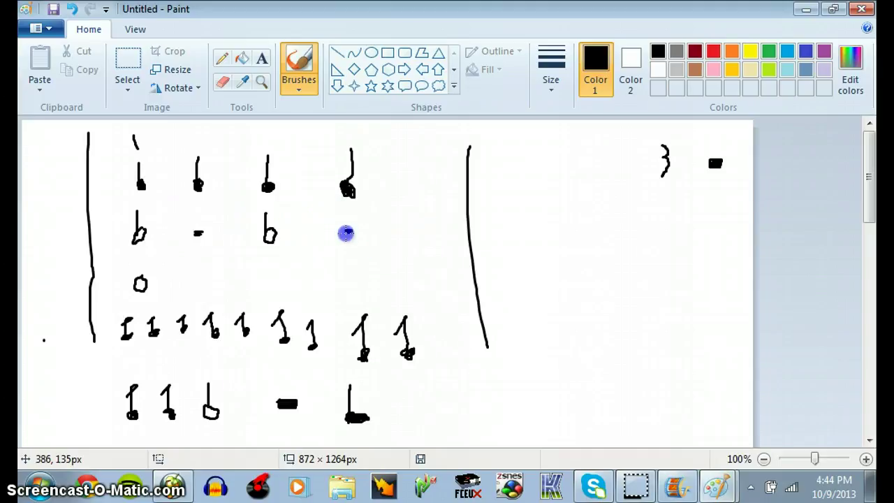
drag(350, 234, 349, 233)
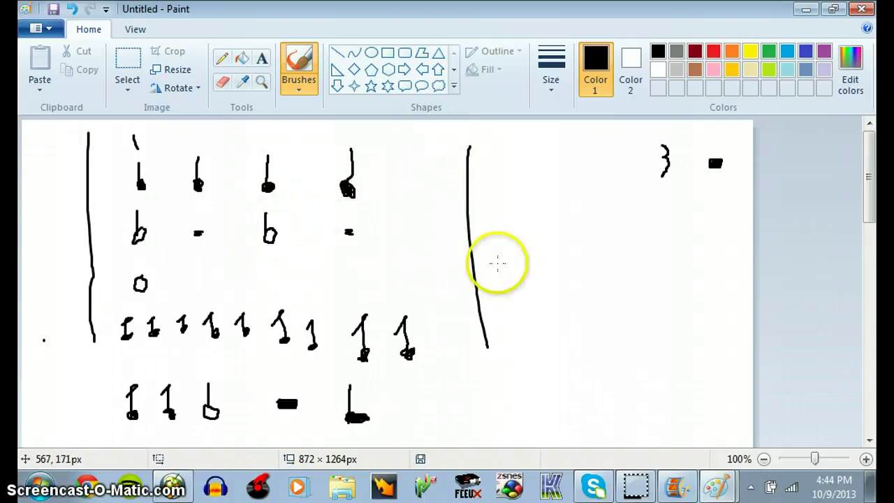
Step: Alternate between the Windows Live Movie Maker webcam preview and the two Paint drawings, finishing on the webcam preview
click(686, 489)
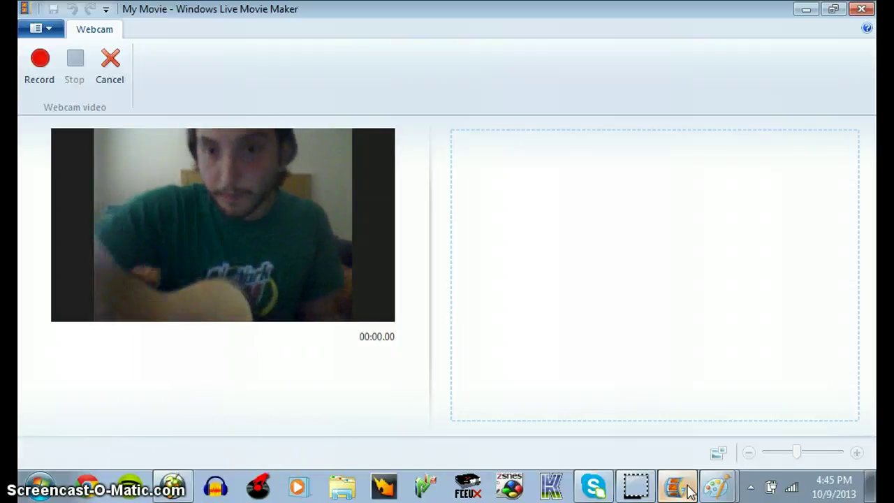
click(715, 487)
click(686, 422)
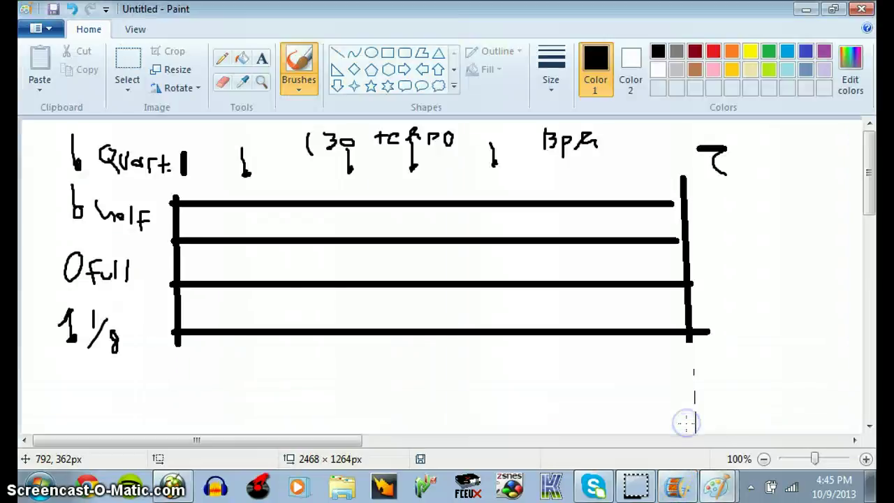
click(717, 483)
click(701, 447)
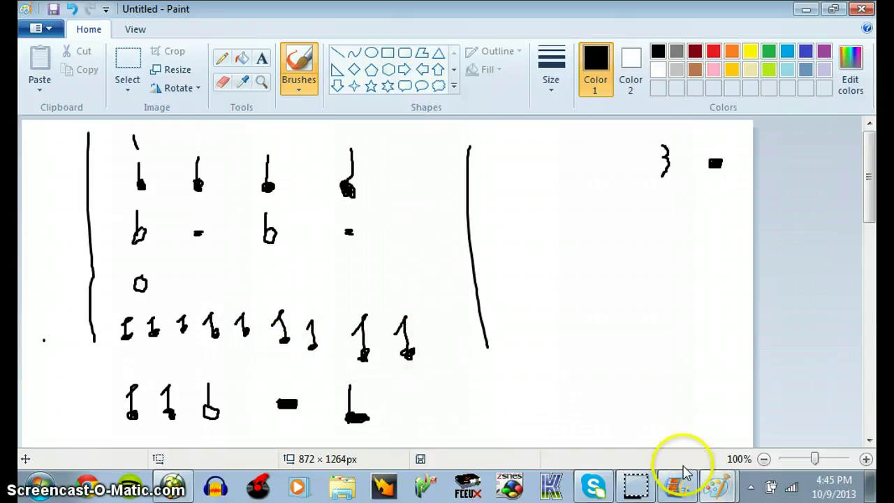
mouse_move(712, 485)
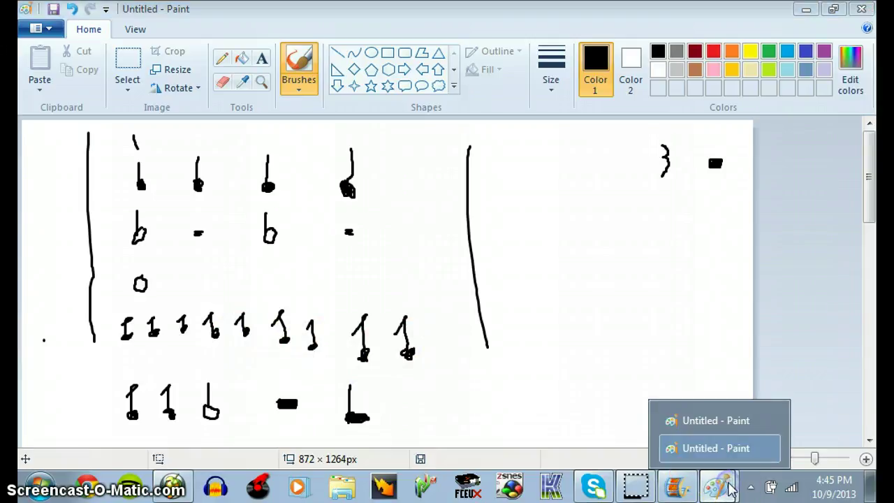
click(709, 423)
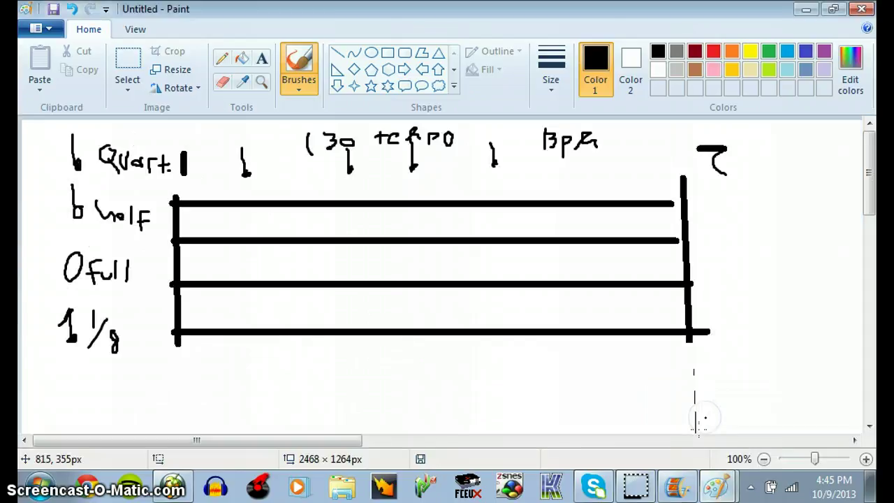
click(676, 487)
click(674, 382)
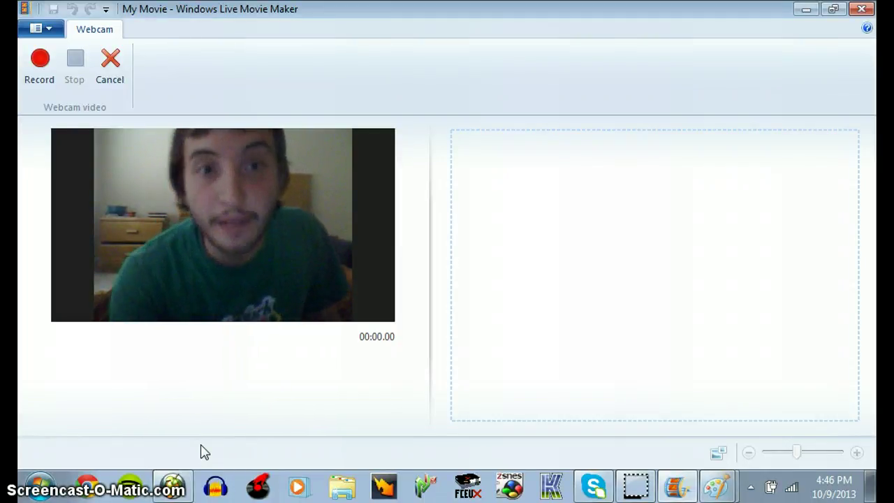
Step: Switch to FL Studio and place Pattern 1 clips in bars 1 to 4 of Track 1 in the playlist
click(183, 485)
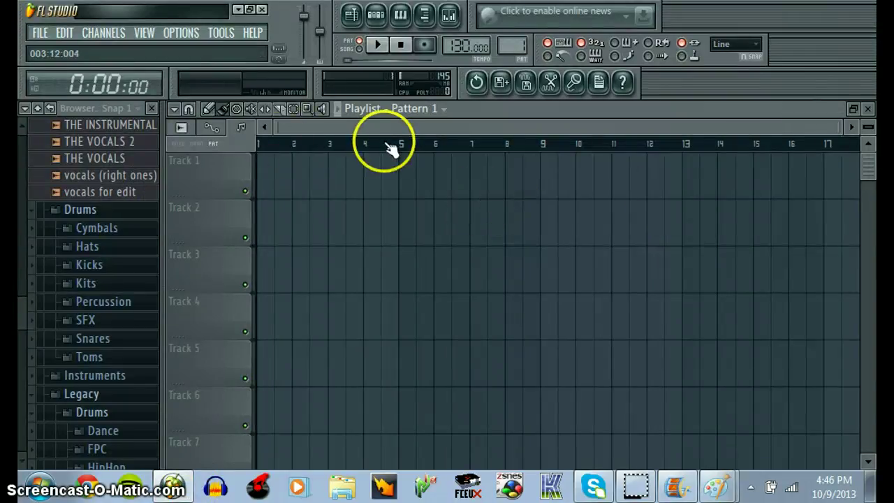
click(259, 174)
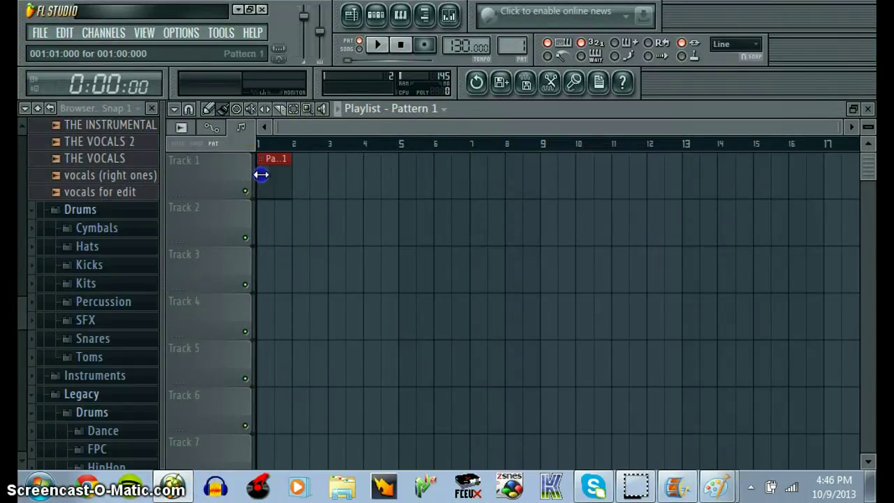
click(302, 171)
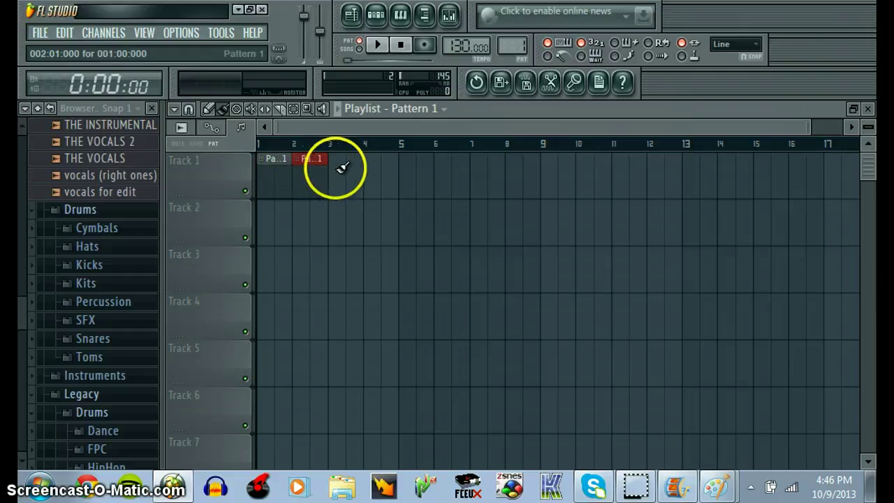
click(342, 168)
click(368, 168)
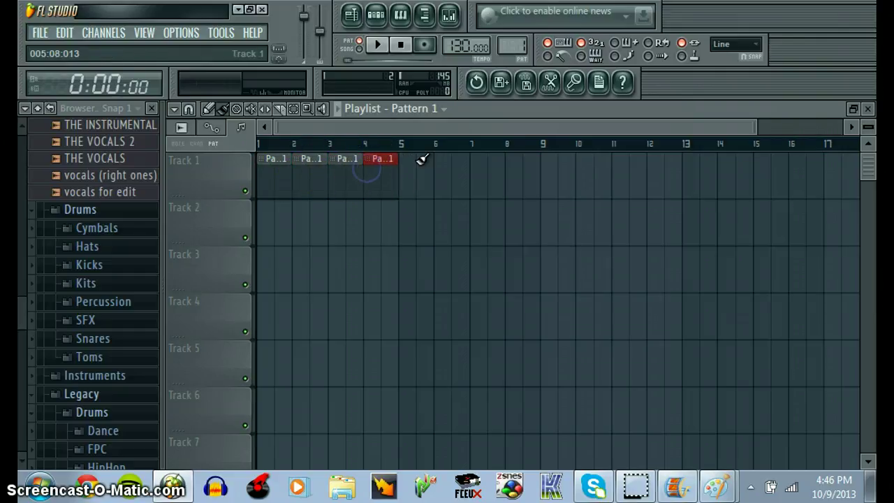
Step: Shrink the playlist to reveal the step sequencer and fill the Kick channel of Pattern 1 on each 4 steps
click(854, 111)
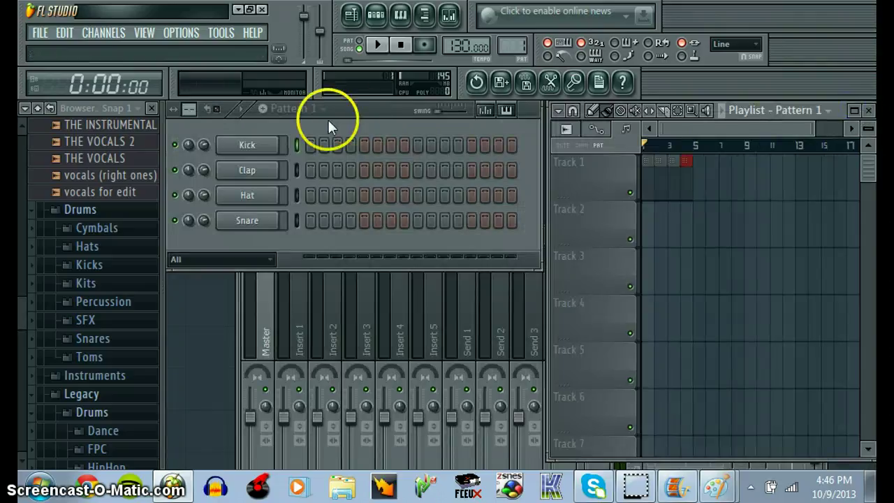
click(310, 145)
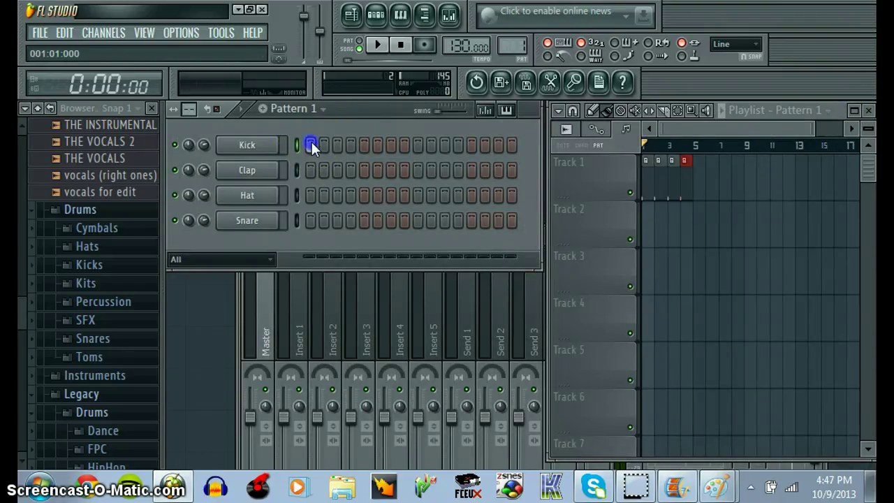
click(364, 145)
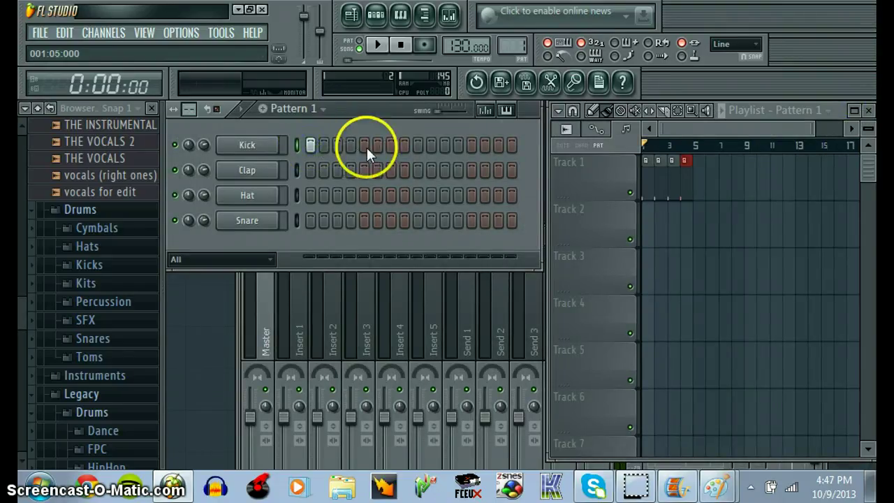
right_click(256, 145)
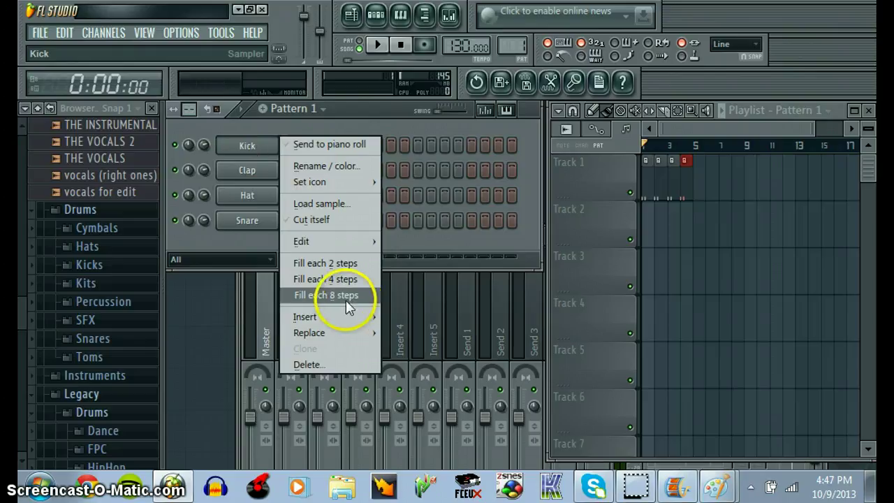
click(328, 281)
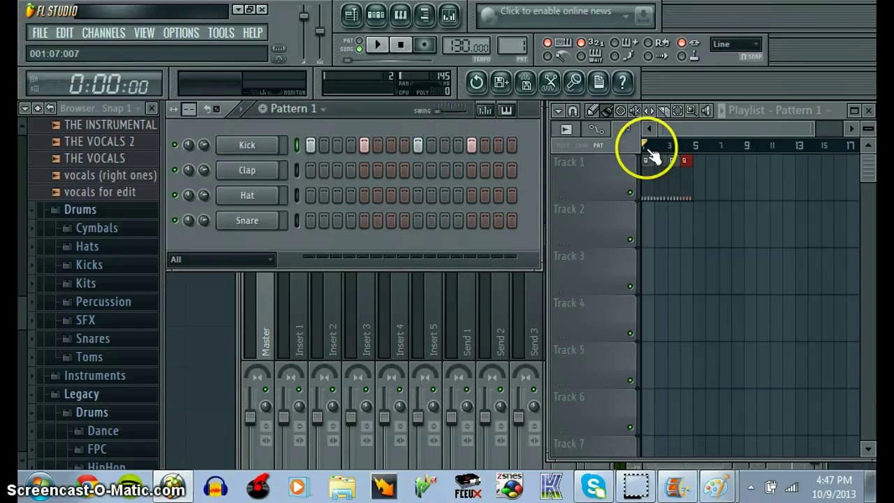
Step: View the four Pattern 1 clips in the enlarged playlist, restore its smaller size and play the song
click(852, 110)
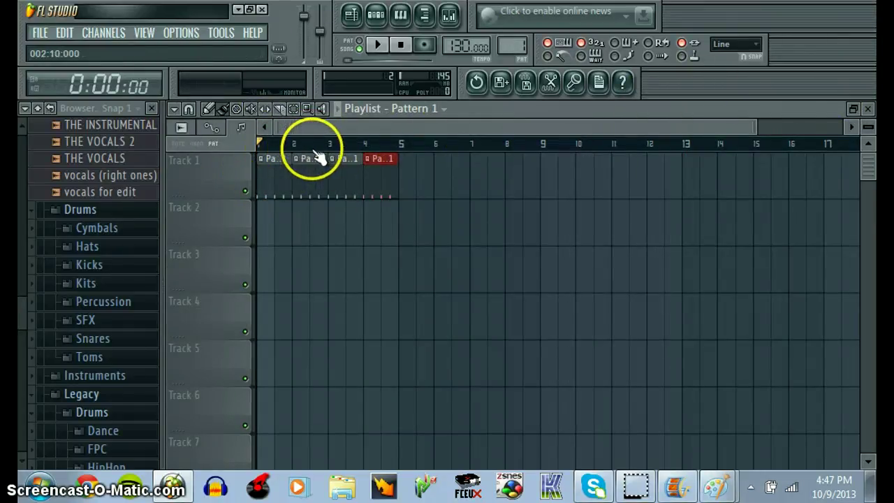
click(852, 108)
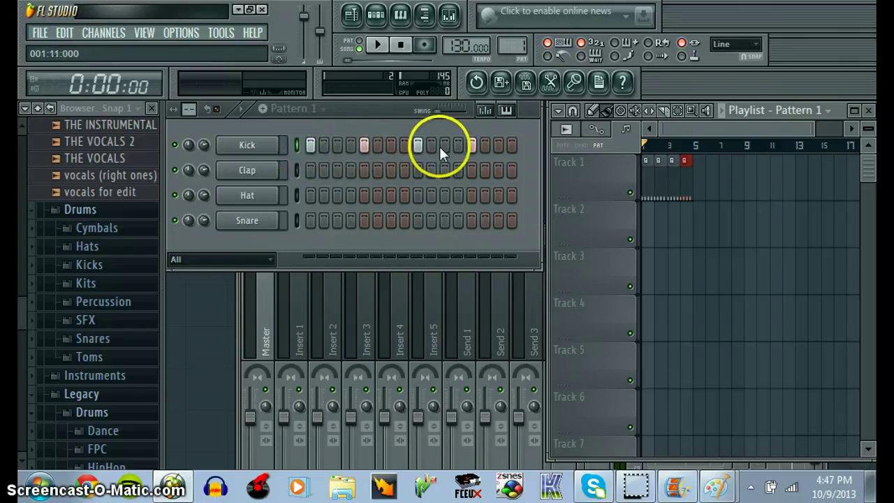
key(space)
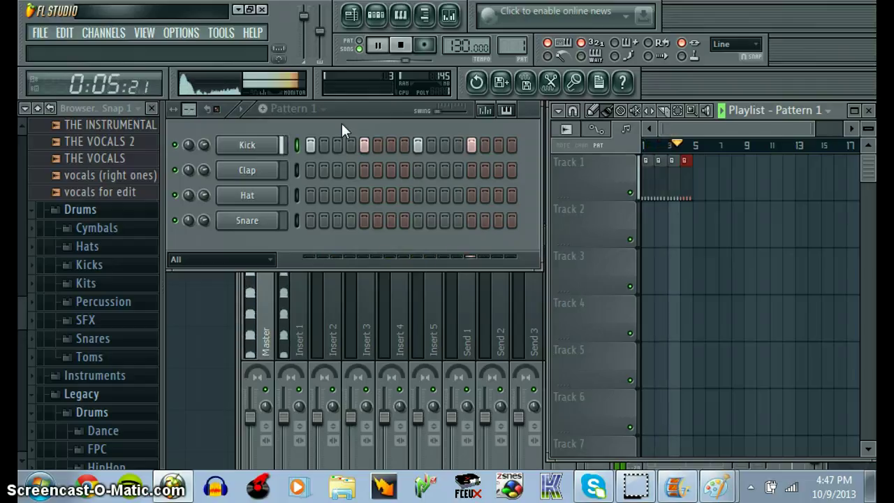
Step: Remove the Kick hits on steps 5 and 13 of Pattern 1 during playback
click(360, 139)
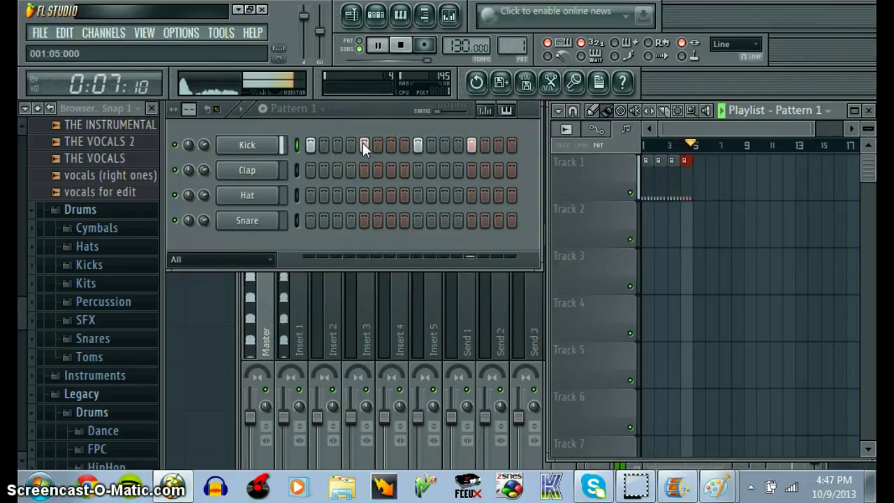
click(362, 142)
click(471, 144)
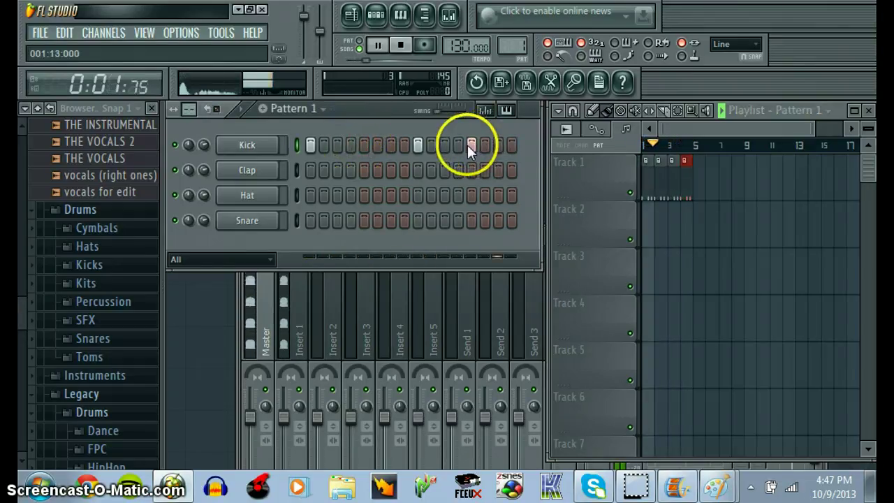
Step: Remove the Kick hit on step 9 of Pattern 1 during playback
click(375, 133)
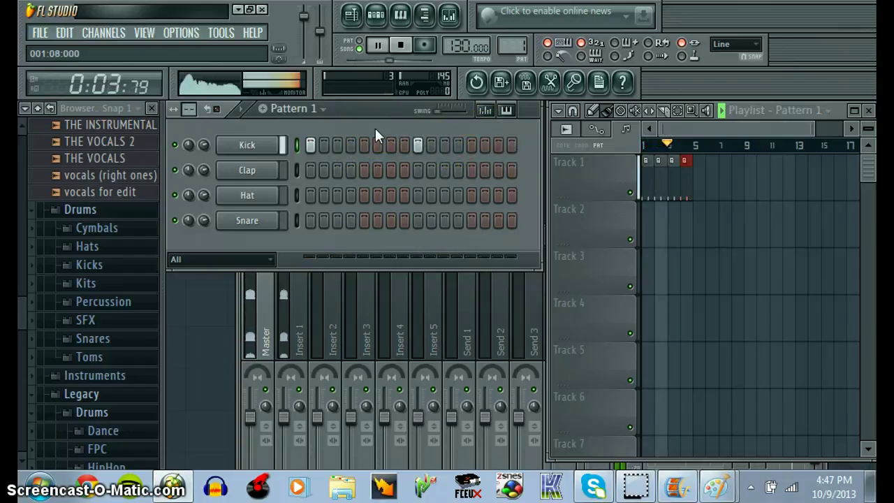
click(414, 134)
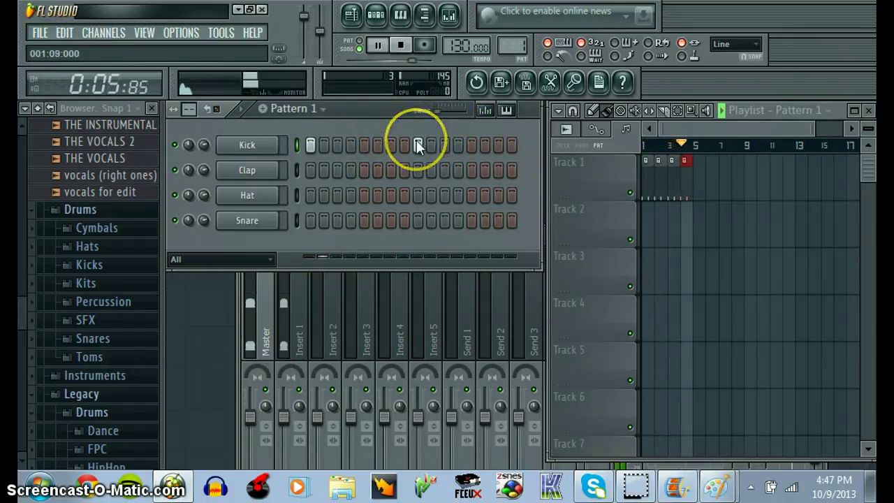
right_click(416, 141)
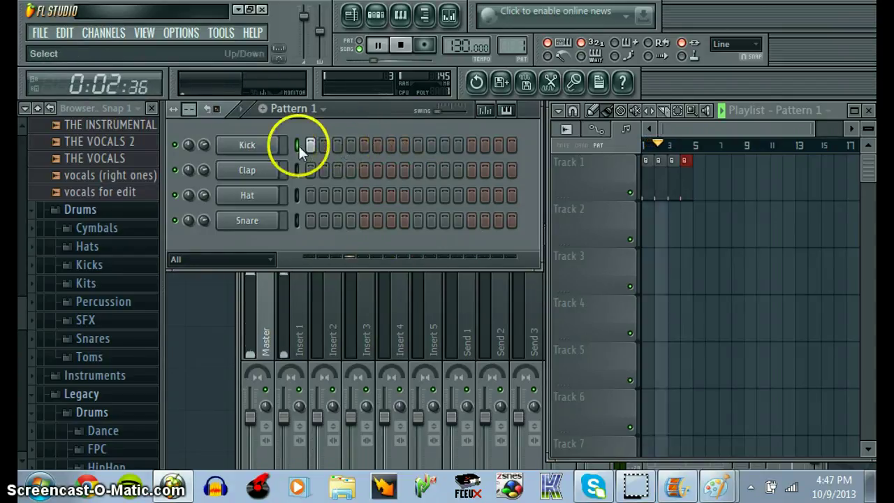
Step: Fill the Kick channel of Pattern 1 on each 2 steps, and after hearing it refill it on each 8 steps
right_click(246, 145)
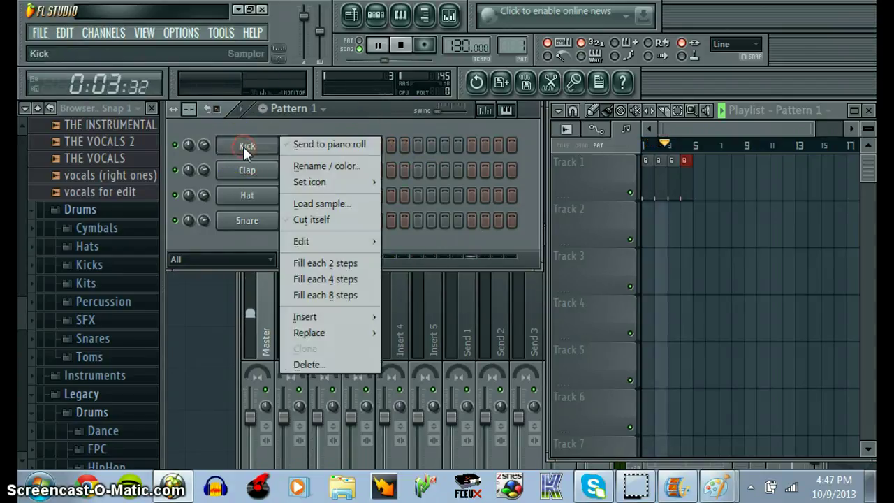
click(317, 263)
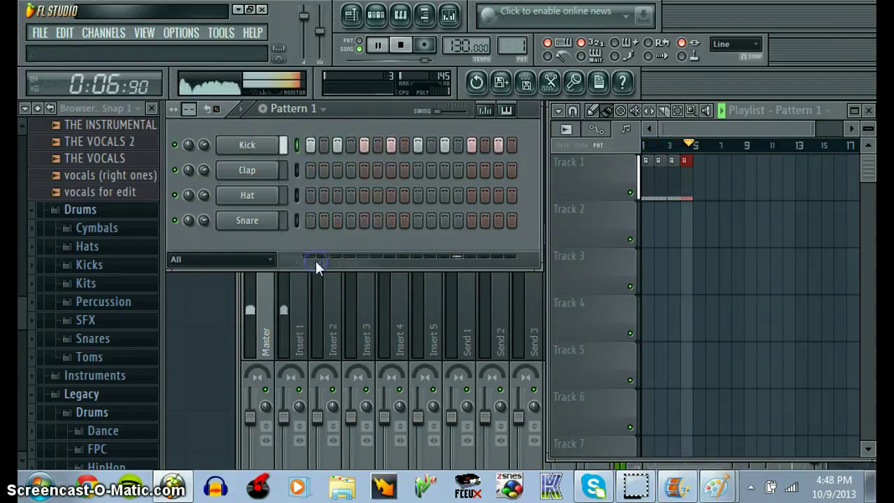
right_click(247, 148)
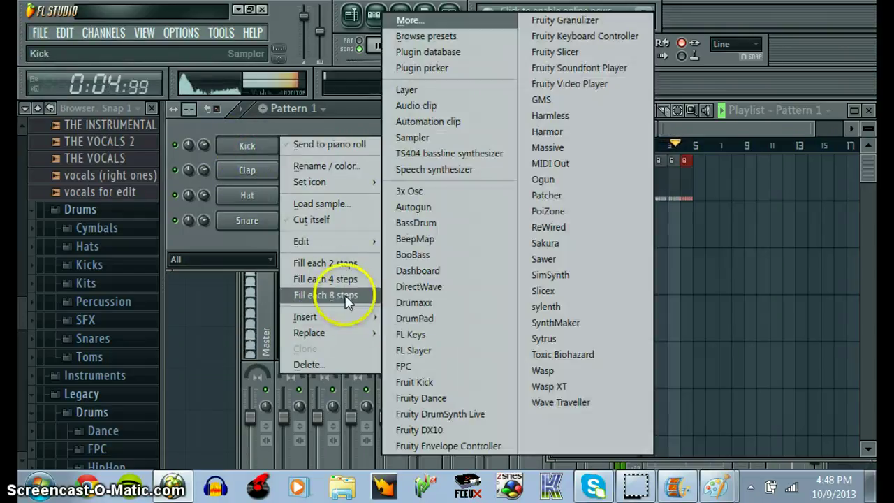
click(347, 296)
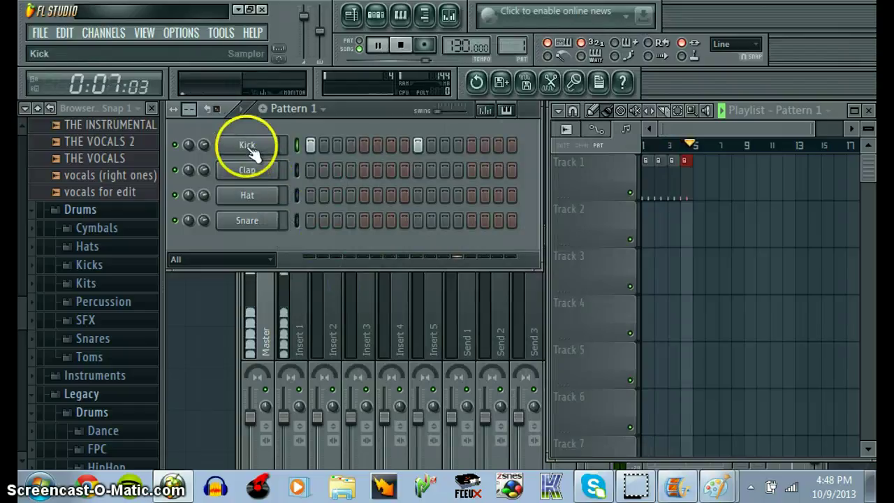
Step: Add Kick hits on all 16 steps of Pattern 1, listen and stop playback
mouse_move(309, 145)
mouse_down()
mouse_move(476, 115)
mouse_move(538, 121)
mouse_up()
key(space)
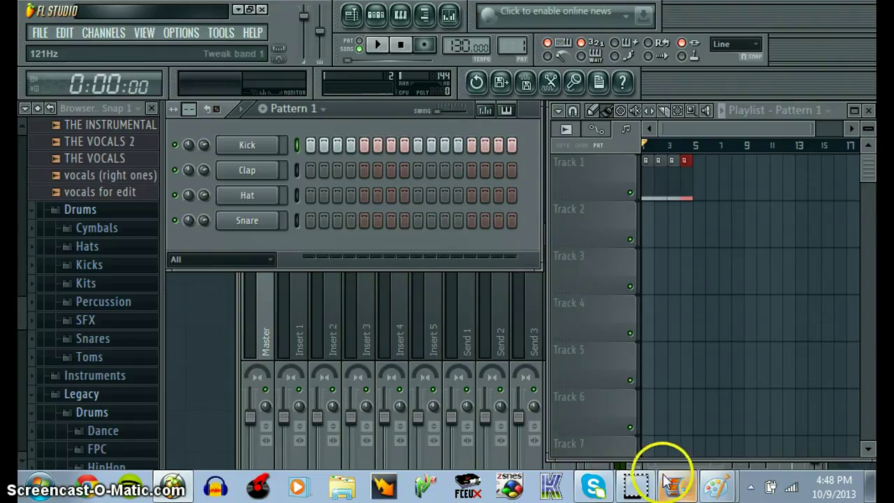
Step: Switch to Paint to review the drawn notes and return to FL Studio
mouse_move(688, 491)
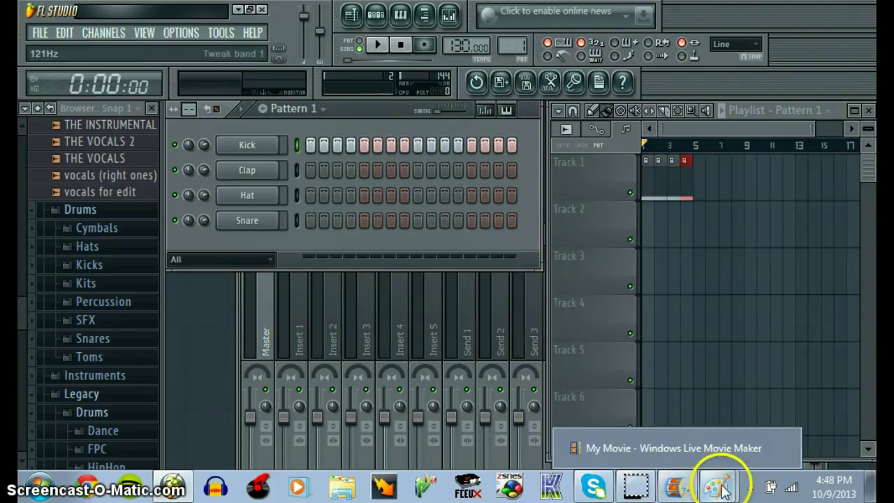
mouse_move(719, 489)
click(702, 446)
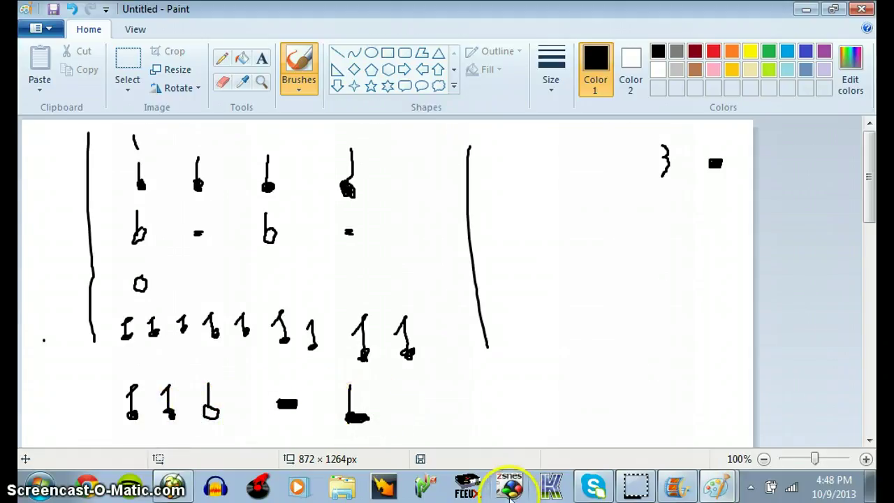
click(674, 486)
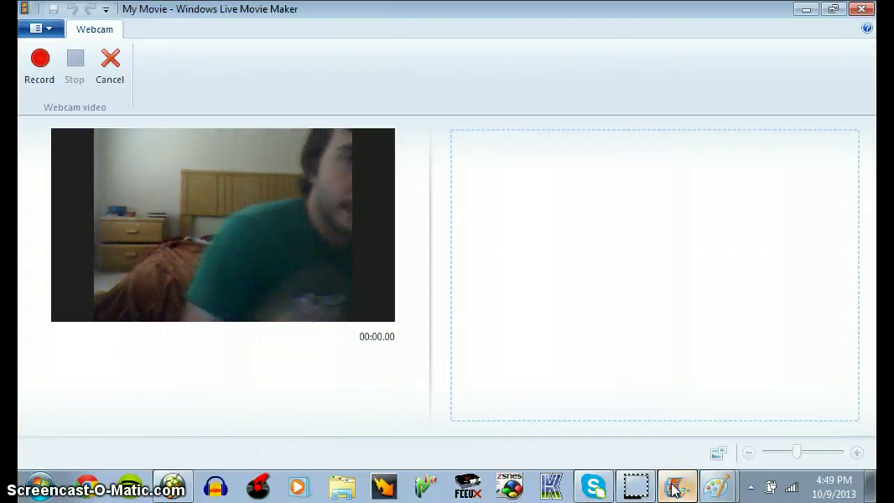
click(386, 489)
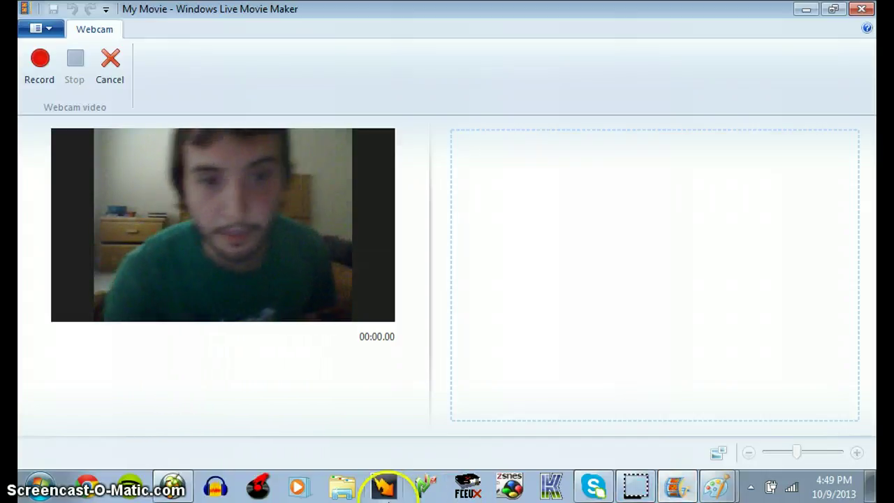
click(178, 489)
Step: Clear all the hits from the Kick channel of Pattern 1
click(300, 145)
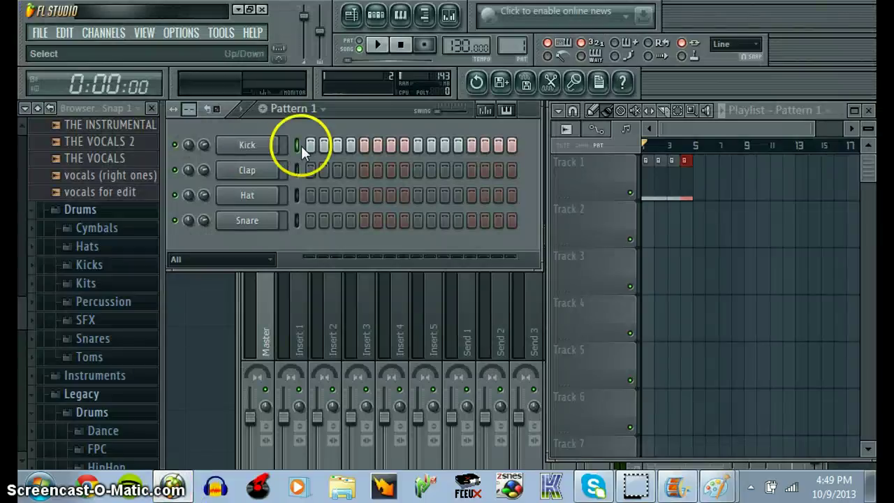
drag(310, 143, 369, 132)
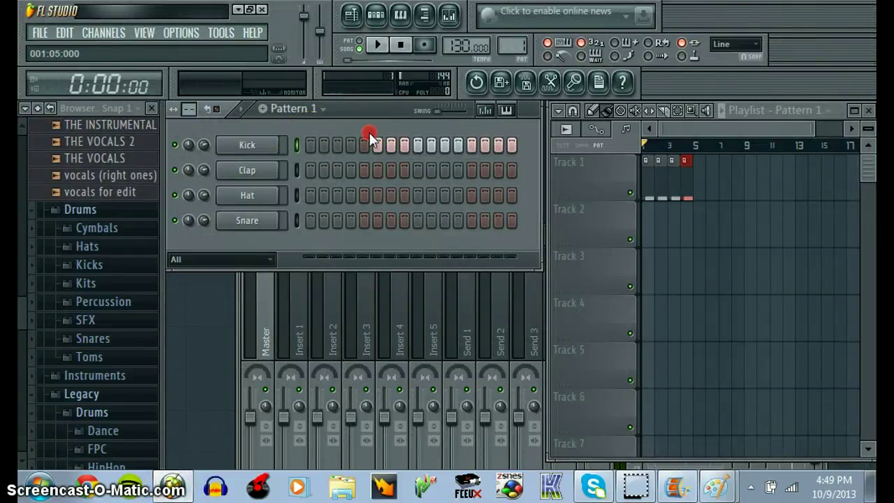
mouse_move(443, 141)
mouse_down()
mouse_move(509, 152)
mouse_move(391, 130)
mouse_move(313, 139)
mouse_up()
Step: Place Kick hits on steps 1, 3, 5 and 13 of Pattern 1, then play the song and stop it
click(312, 142)
click(336, 142)
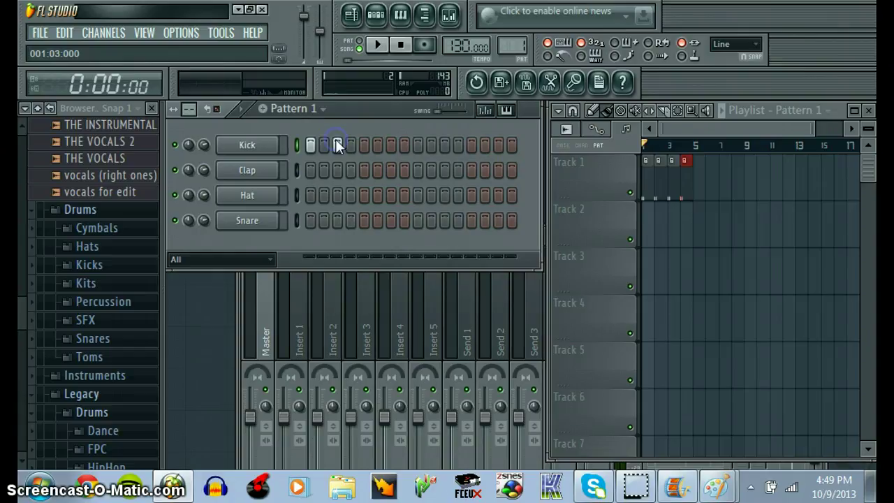
click(362, 145)
click(461, 149)
click(472, 145)
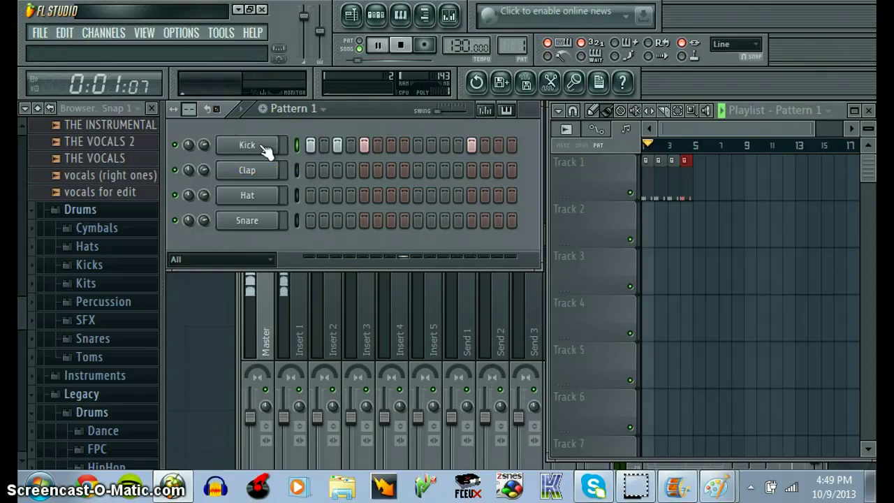
key(space)
click(319, 145)
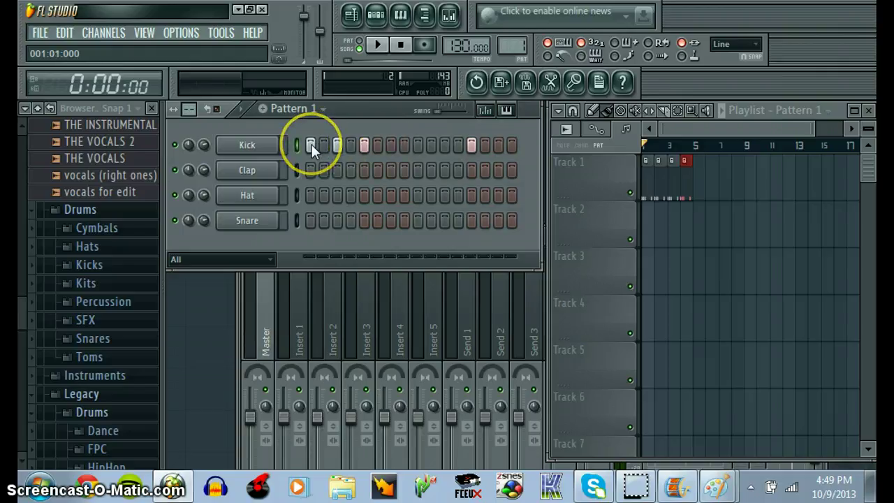
Step: Replace the Kick channel with the Sytrus synthesizer, load its 3o3ish 5 preset and close the plugin window
right_click(272, 145)
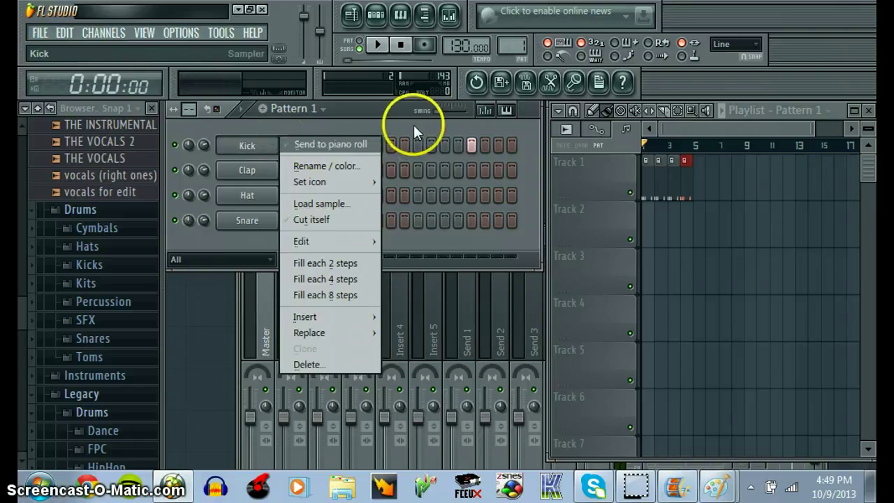
click(412, 124)
right_click(264, 145)
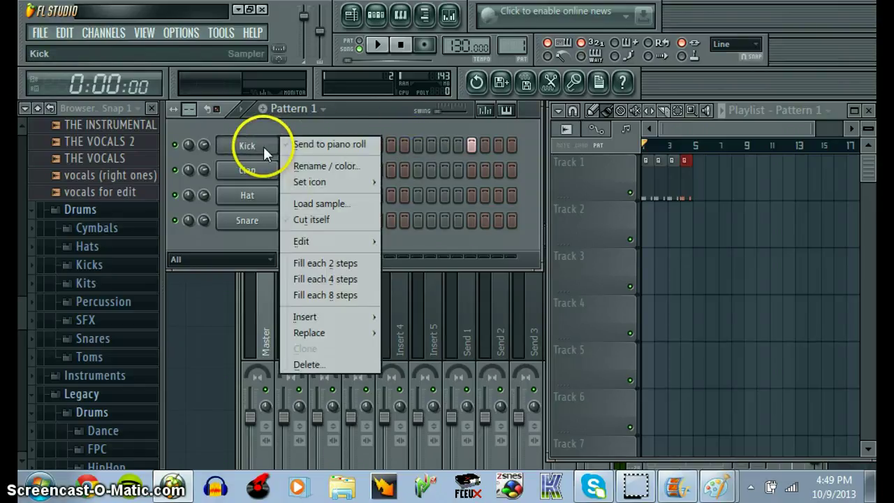
mouse_move(351, 342)
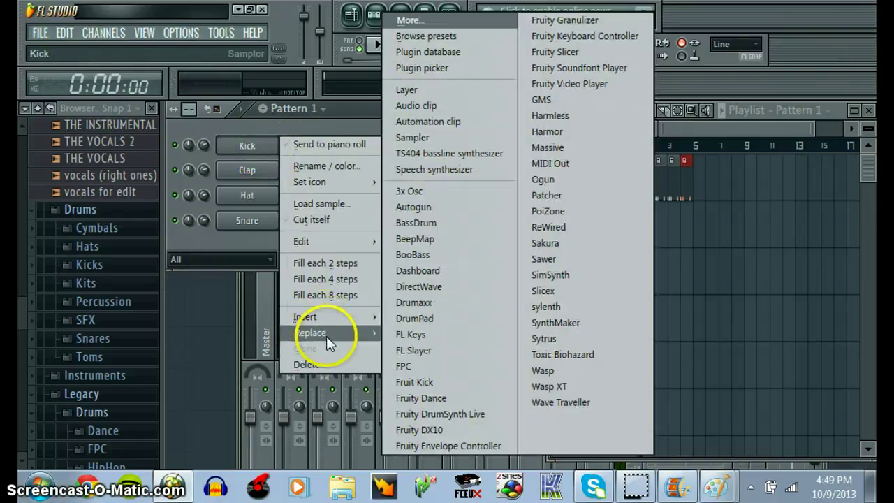
click(534, 339)
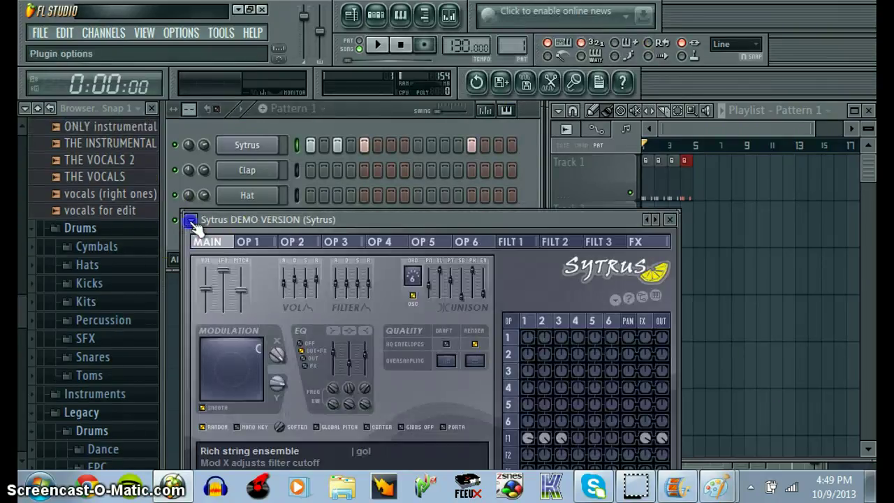
drag(191, 220, 32, 93)
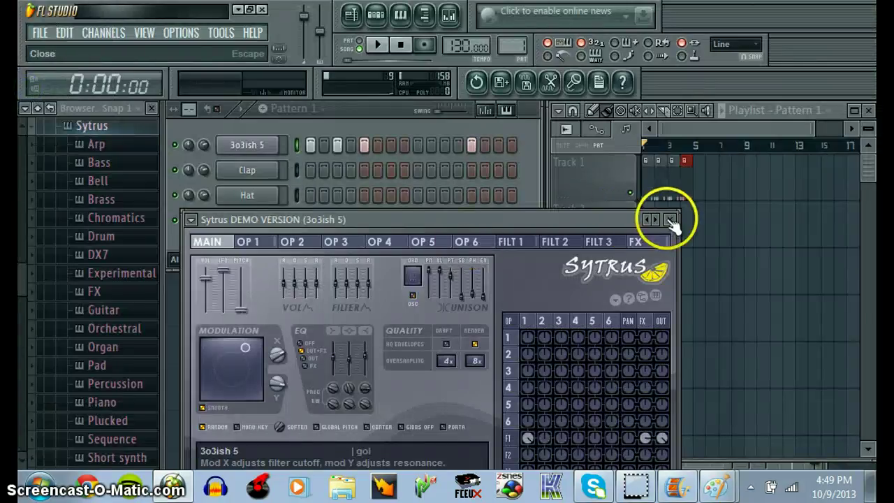
click(663, 220)
Step: Send the 3o3ish 5 channel to the piano roll and lower its third note, the long one, to B4
right_click(251, 146)
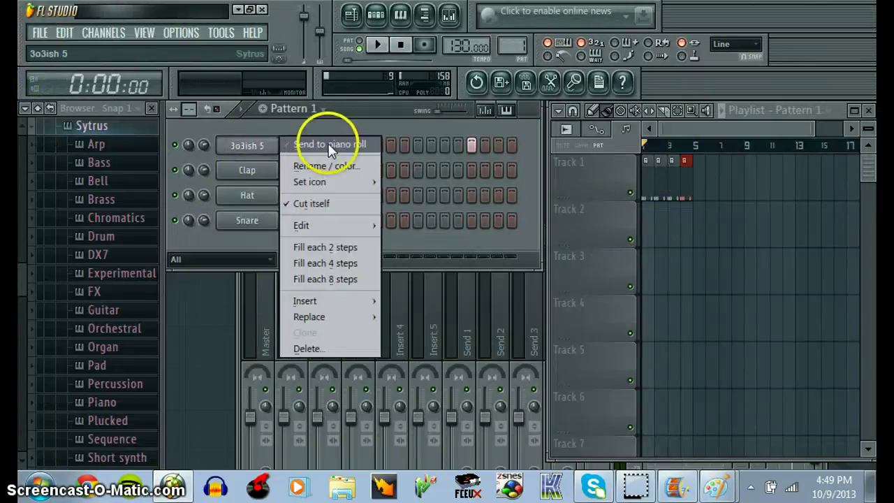
click(329, 146)
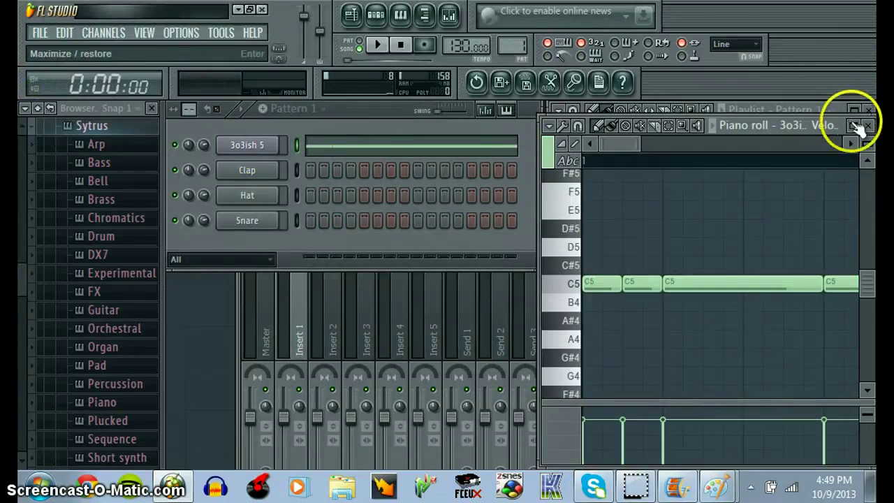
click(853, 125)
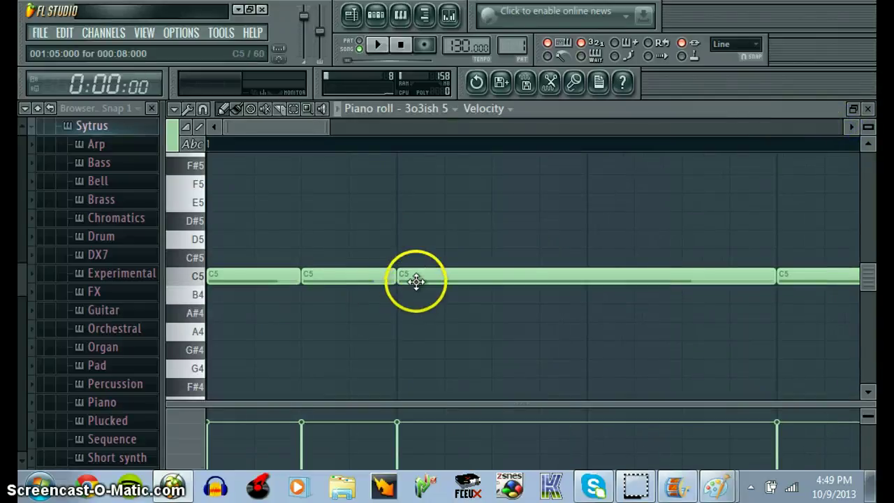
drag(415, 277, 414, 300)
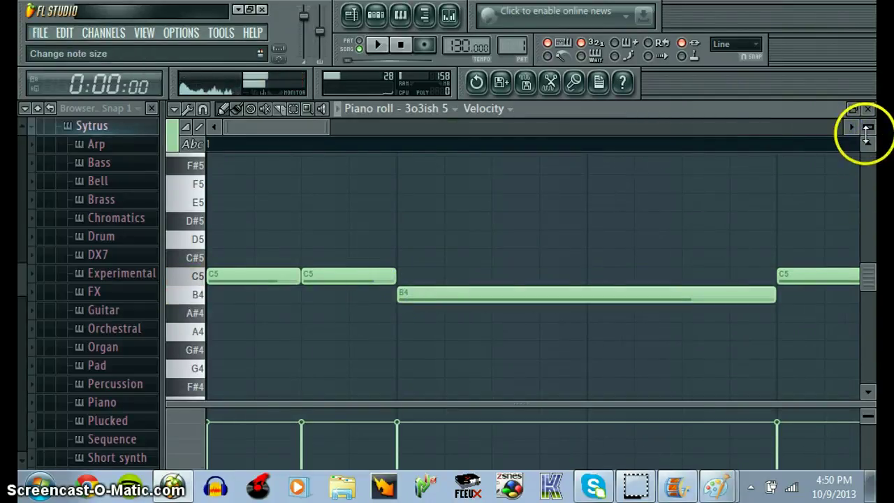
click(868, 110)
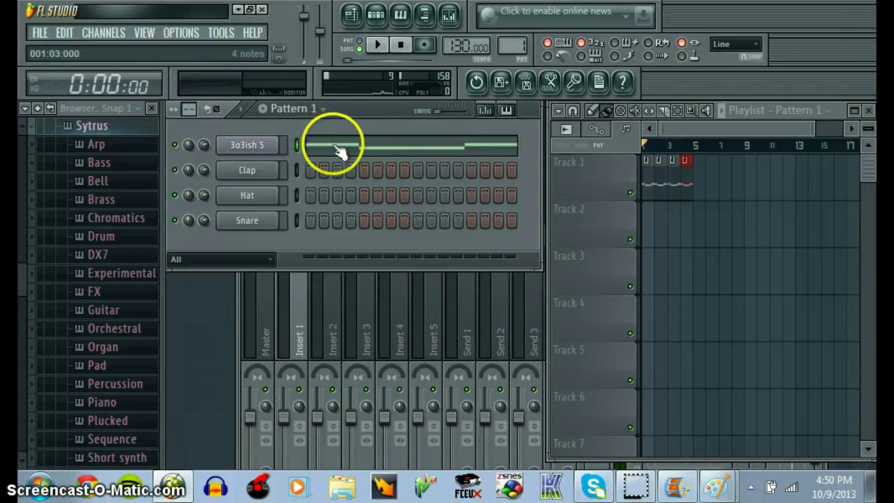
Step: Play the song to hear the 3o3ish 5 notes and stop playback
mouse_move(340, 152)
mouse_down()
mouse_move(354, 144)
mouse_move(365, 151)
mouse_move(341, 147)
mouse_move(340, 155)
mouse_move(458, 160)
mouse_move(370, 160)
mouse_move(471, 156)
mouse_move(372, 162)
mouse_move(353, 149)
mouse_move(509, 151)
mouse_move(466, 148)
mouse_move(523, 140)
mouse_move(509, 152)
mouse_move(472, 155)
mouse_move(513, 153)
mouse_move(471, 155)
mouse_move(513, 155)
mouse_move(469, 150)
mouse_move(523, 148)
mouse_move(304, 152)
mouse_move(394, 166)
mouse_up()
key(space)
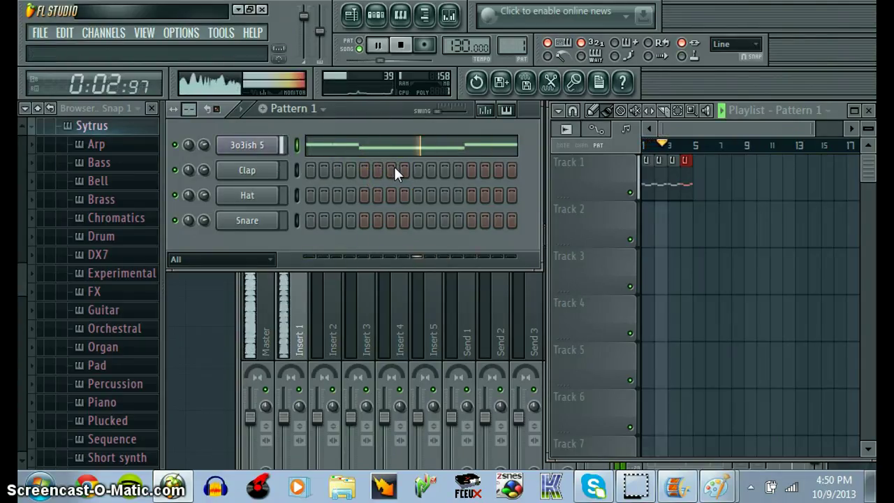
key(space)
click(312, 155)
right_click(259, 145)
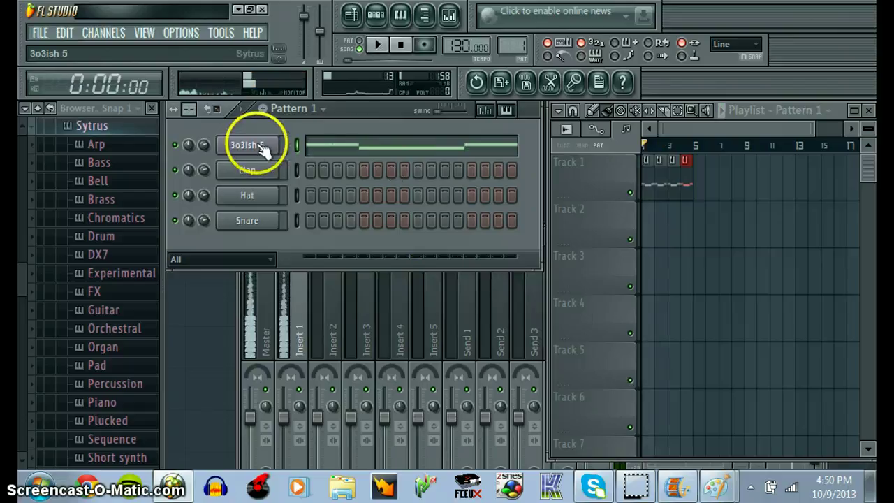
click(311, 144)
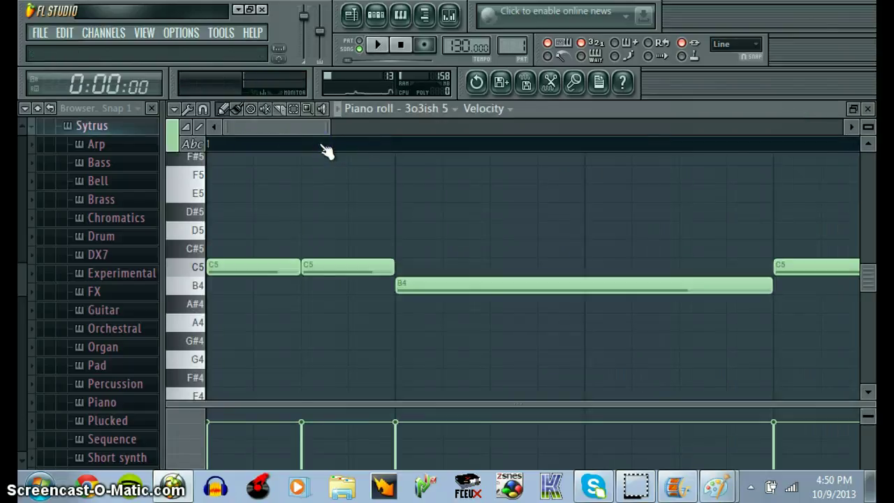
click(867, 109)
Step: Load the Sytrus bass preset Synth 4 on the 3o3ish 5 channel, then play the song and stop it
click(260, 145)
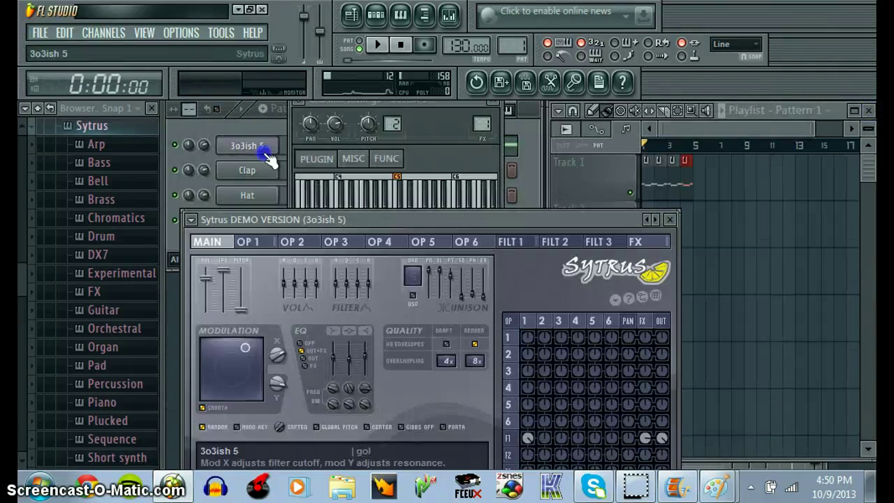
click(193, 219)
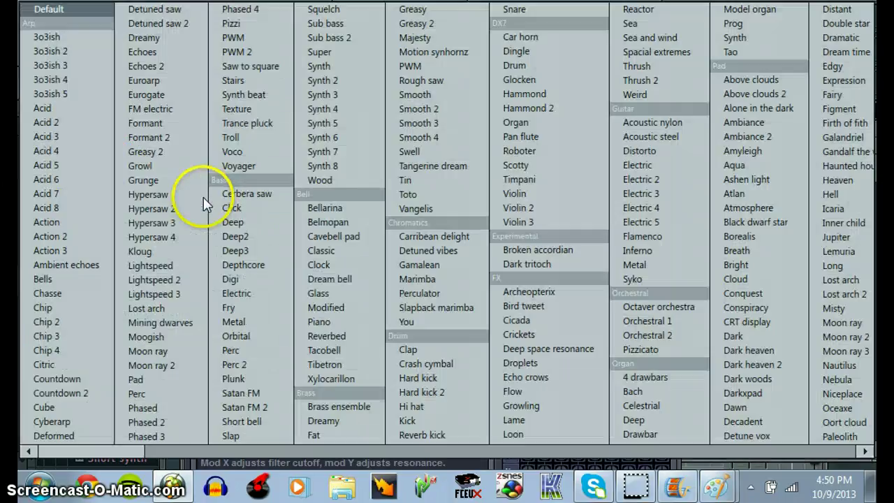
mouse_move(199, 201)
click(334, 109)
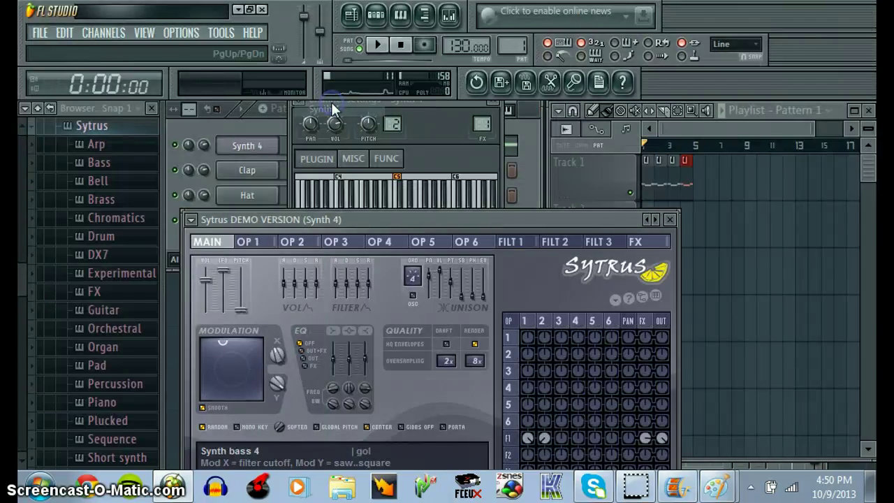
click(244, 125)
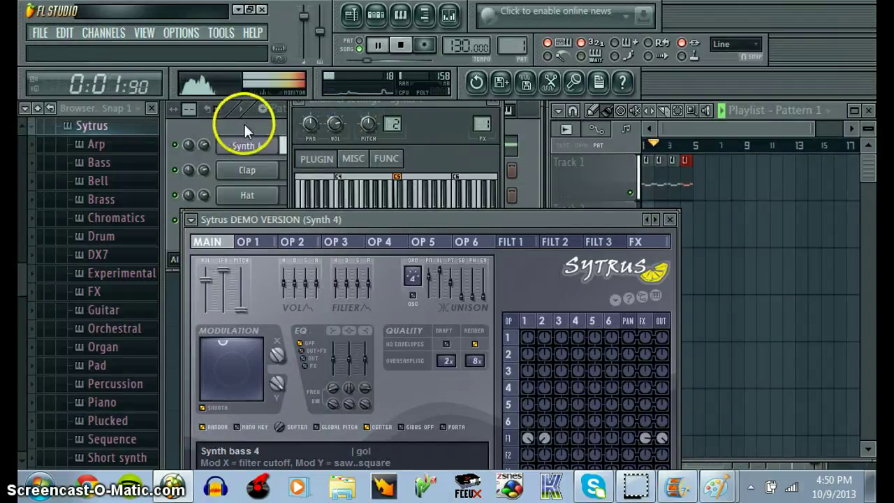
key(space)
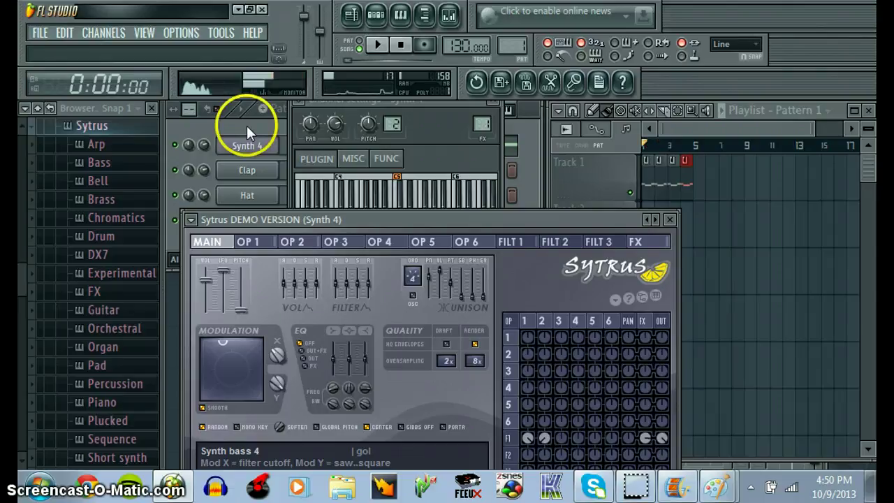
Step: Show the webcam preview in Windows Live Movie Maker and switch by way of FL Studio to the handwritten note rows in Paint
click(688, 493)
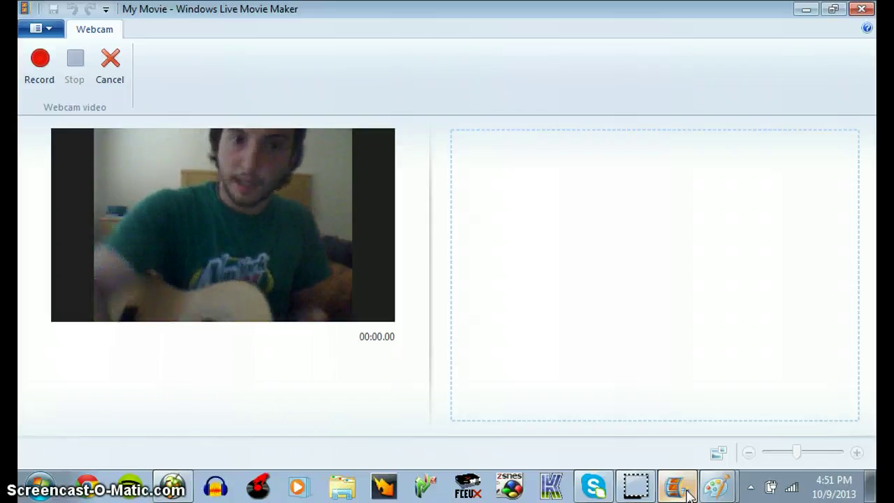
click(173, 487)
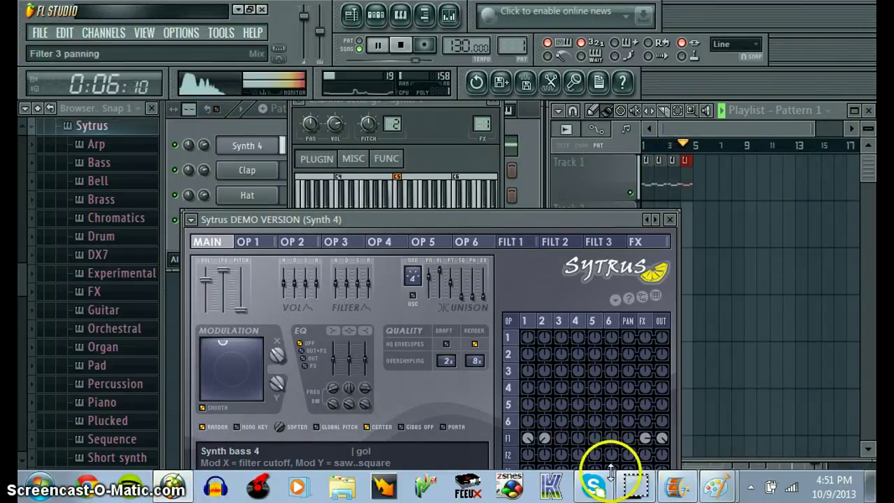
mouse_move(714, 486)
click(698, 448)
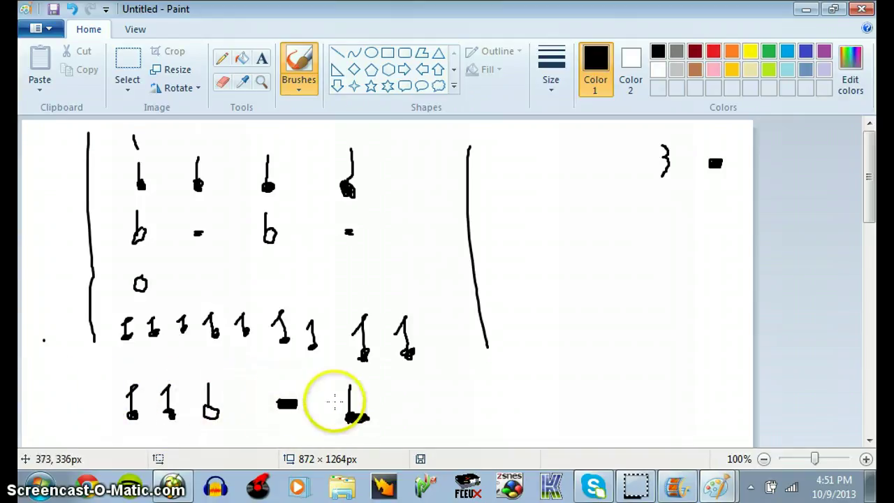
Step: Return to FL Studio, bring the channel rack with the Synth 4 channel to the front and stop the song
click(169, 489)
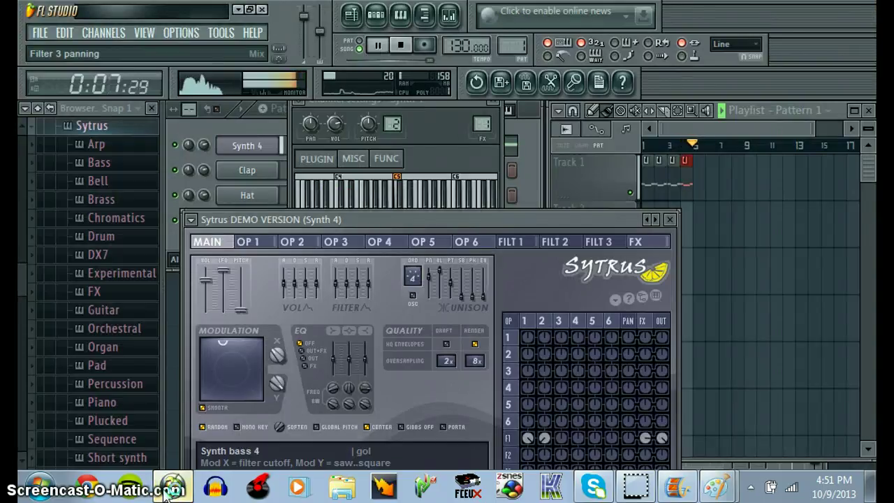
click(238, 140)
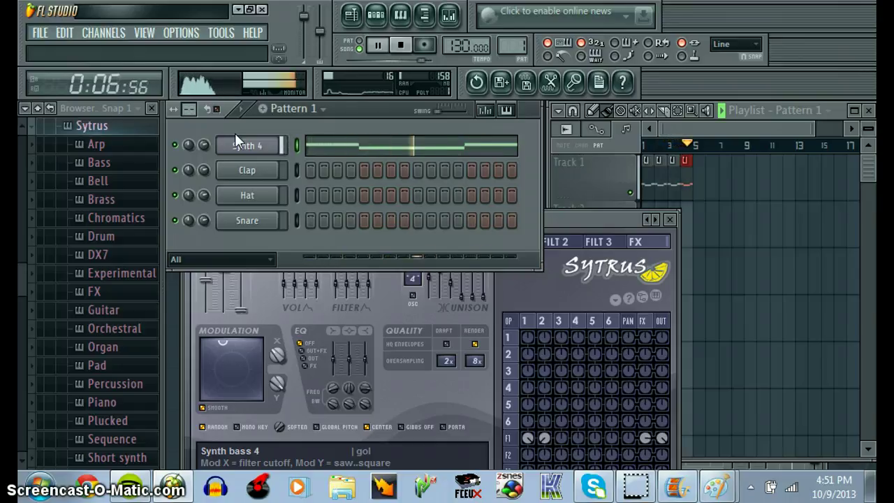
key(space)
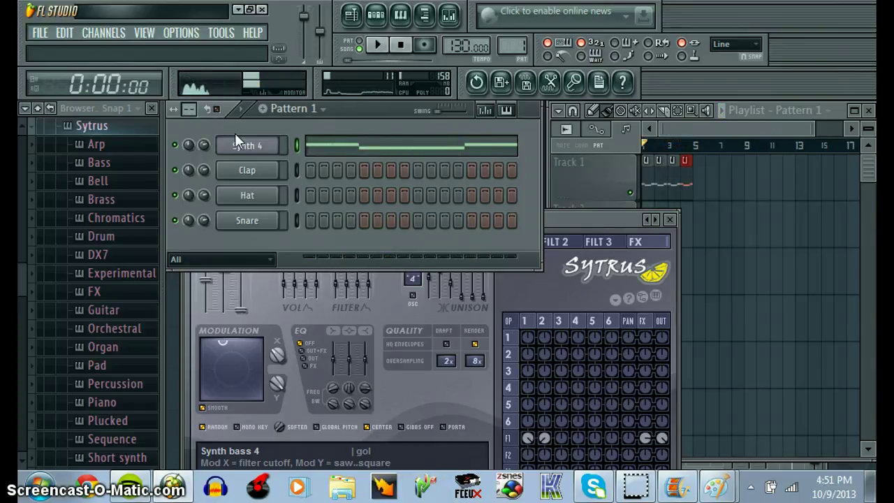
Step: Show the webcam preview in Windows Live Movie Maker and switch to the Paint drawing with the labelled quarter, half, full and 1/8 notes
click(680, 486)
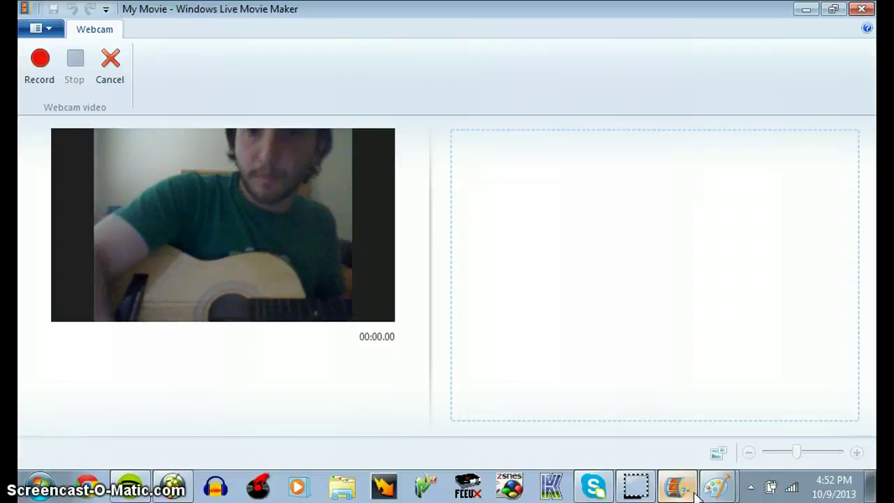
click(719, 493)
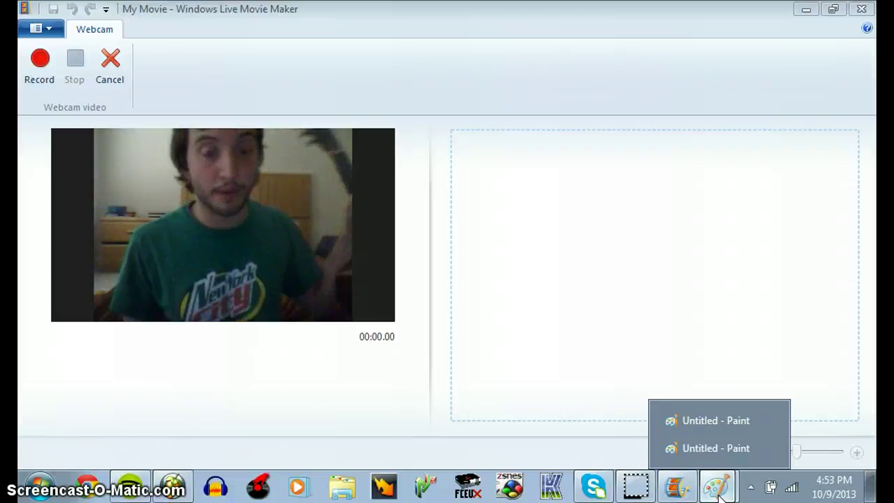
right_click(718, 489)
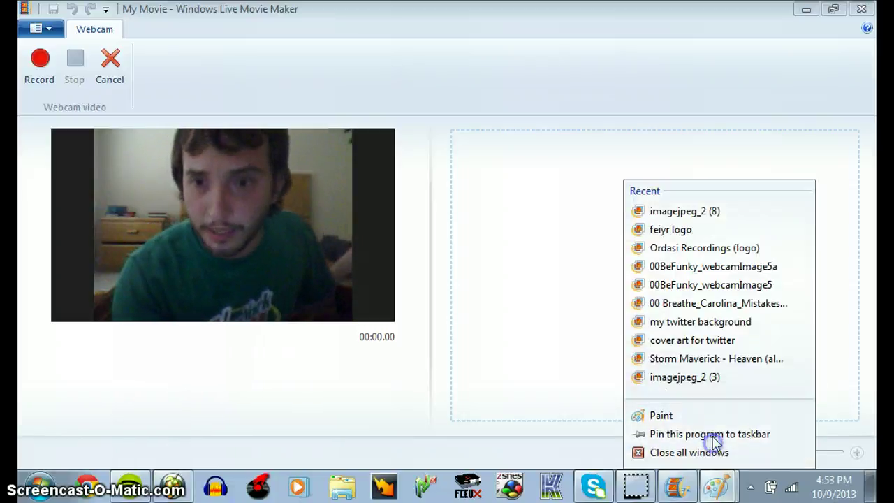
click(714, 479)
mouse_move(712, 488)
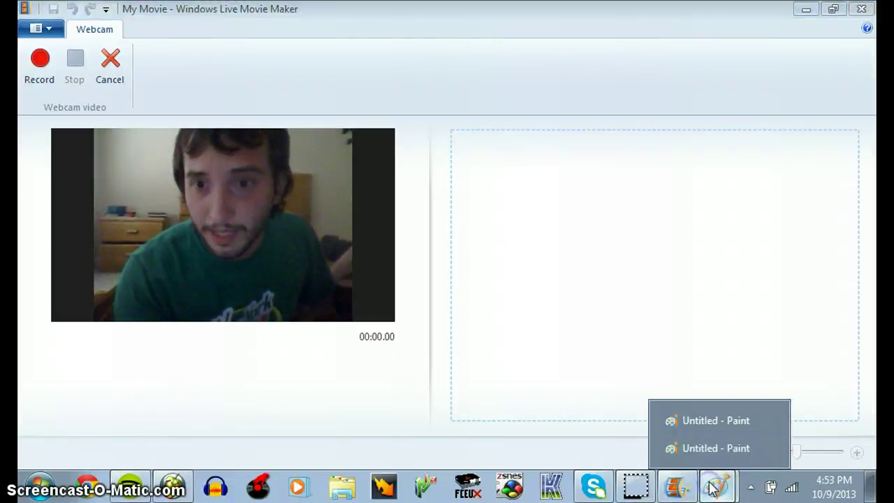
click(695, 423)
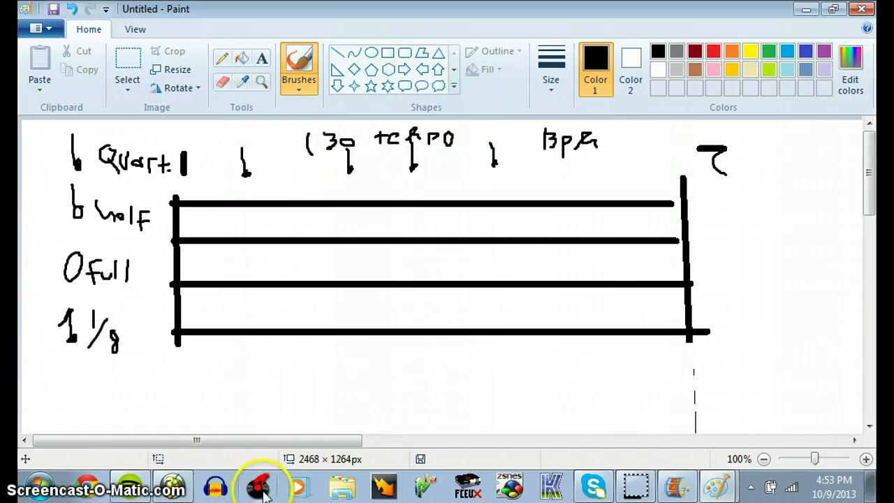
Step: Switch from the Windows Live Movie Maker webcam preview to FL Studio, and play the Synth 4 song before stopping it
click(675, 487)
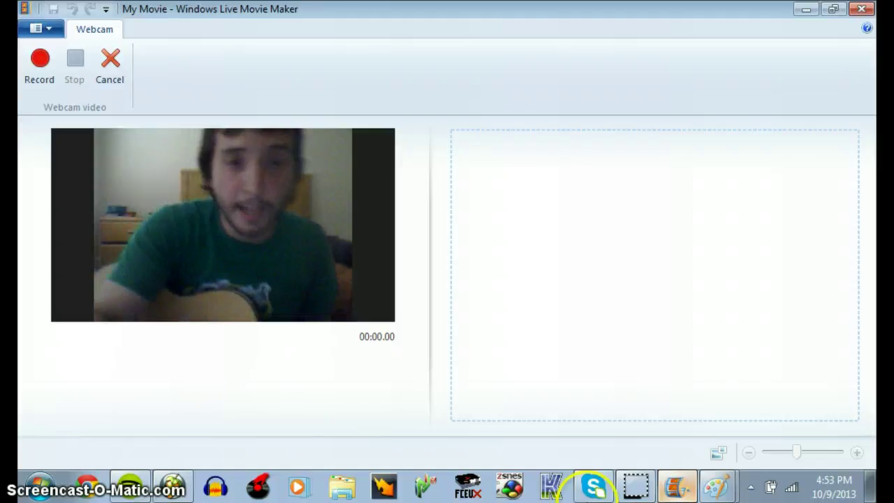
click(181, 486)
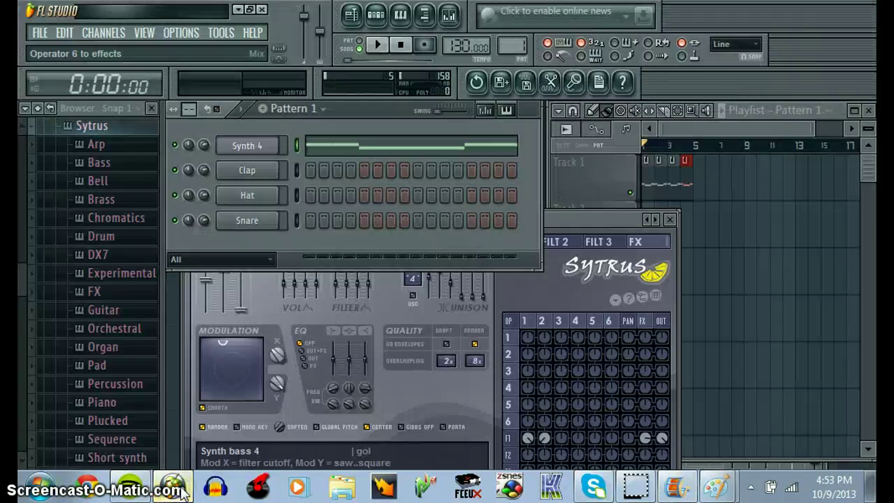
key(space)
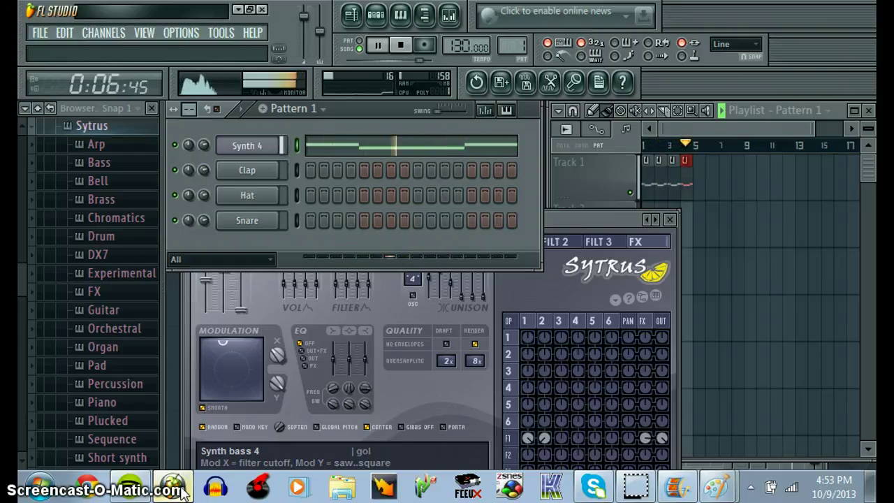
key(space)
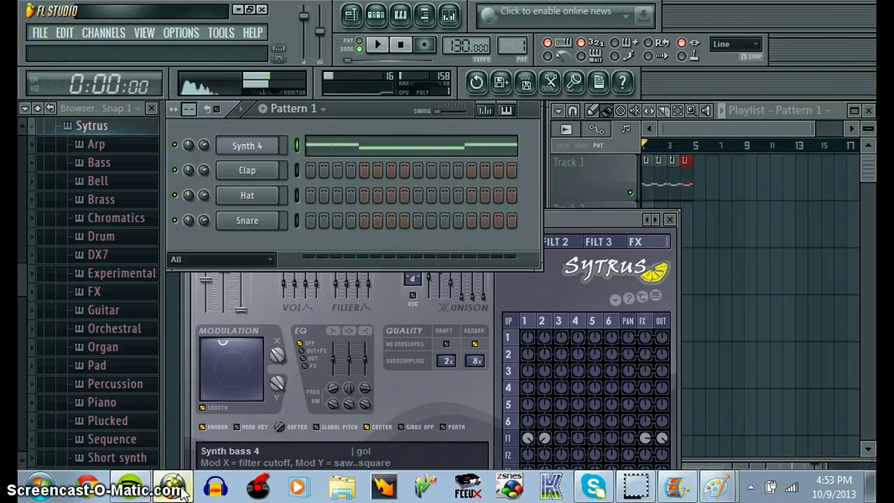